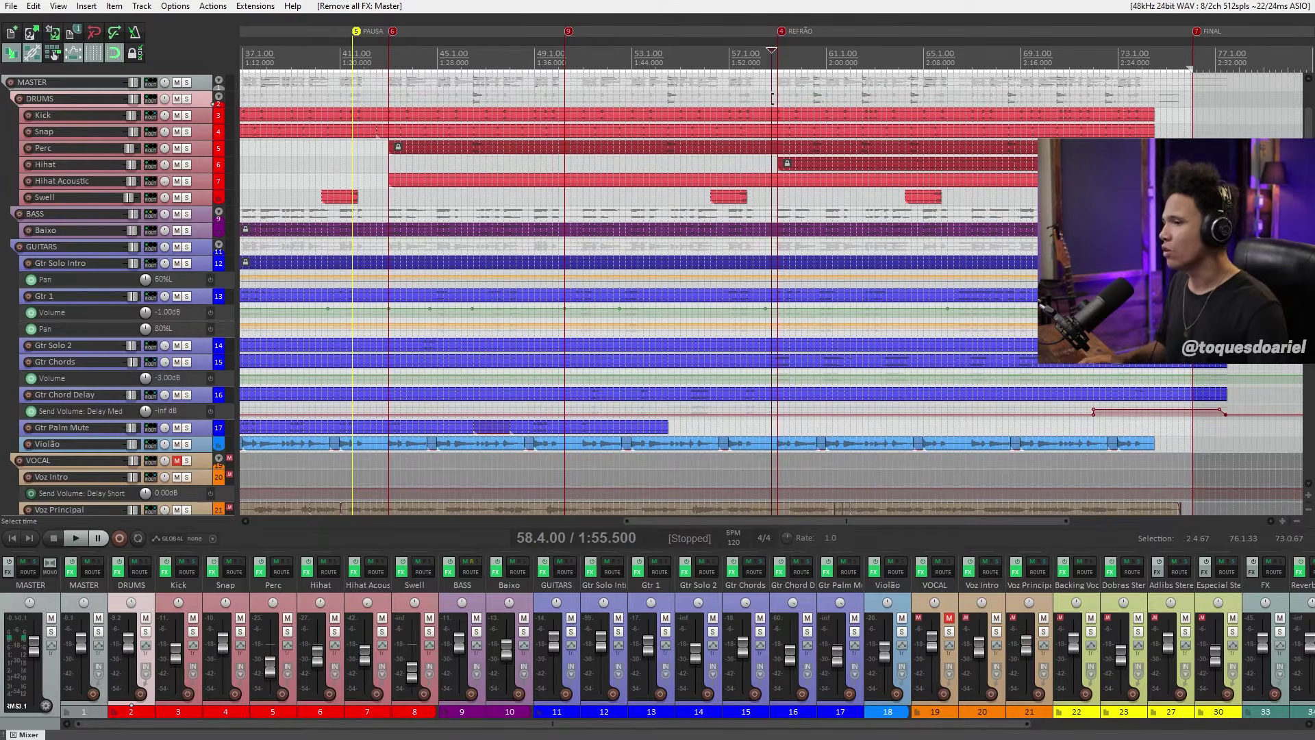
# Audition the chorus section in the full mix and with only the Violão track soloed, clearing the solo at the end
pyautogui.press('space')
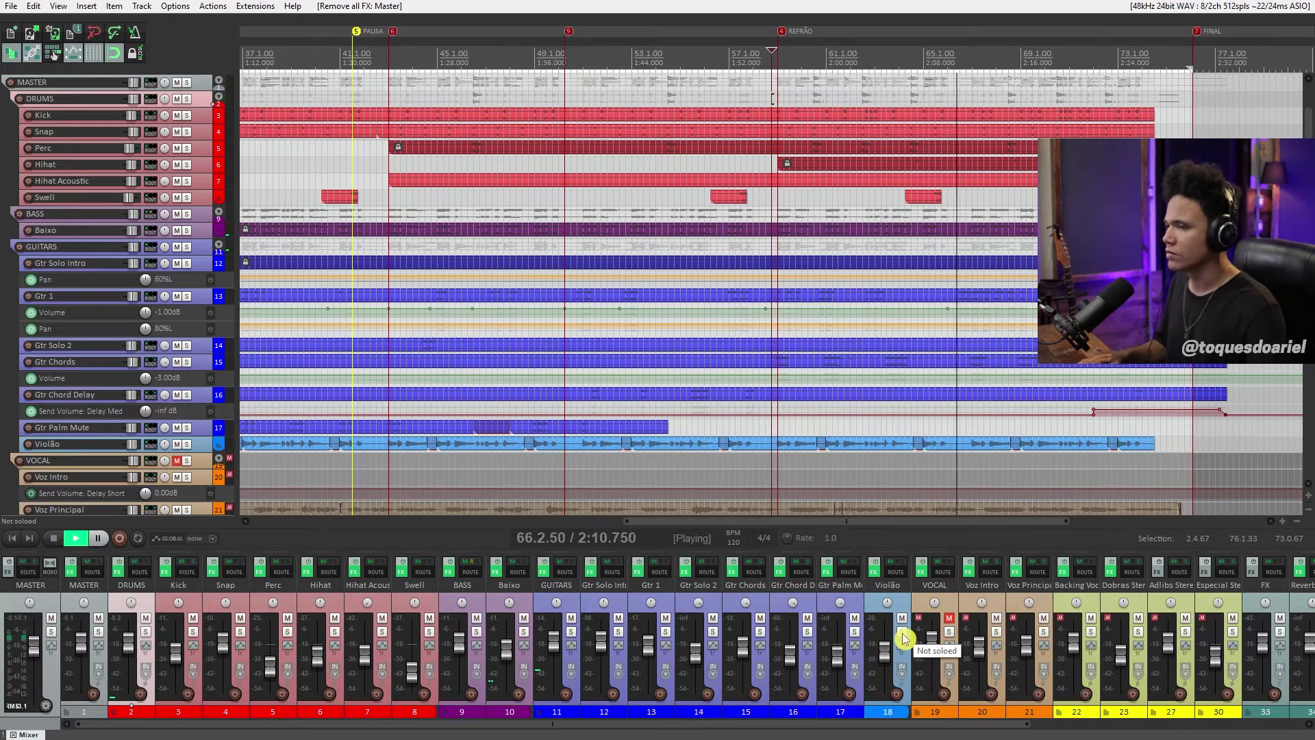
pyautogui.press('space')
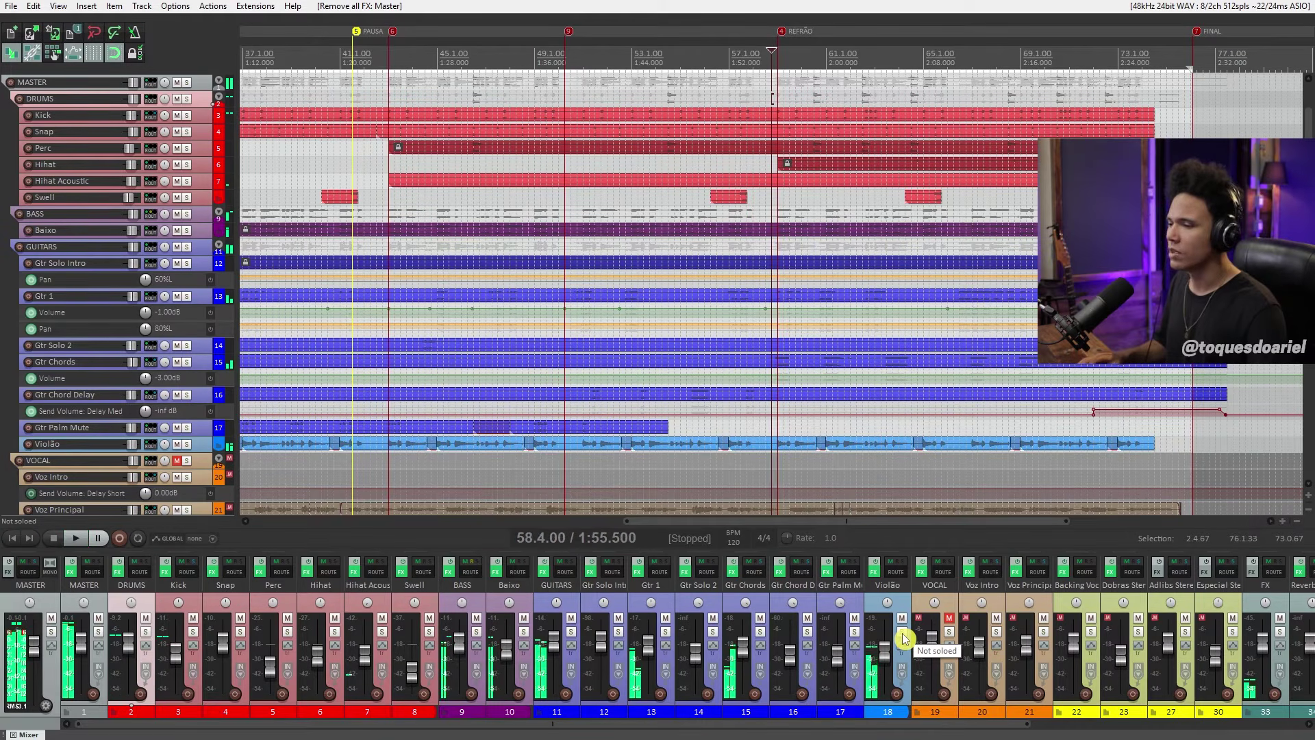
pyautogui.click(902, 633)
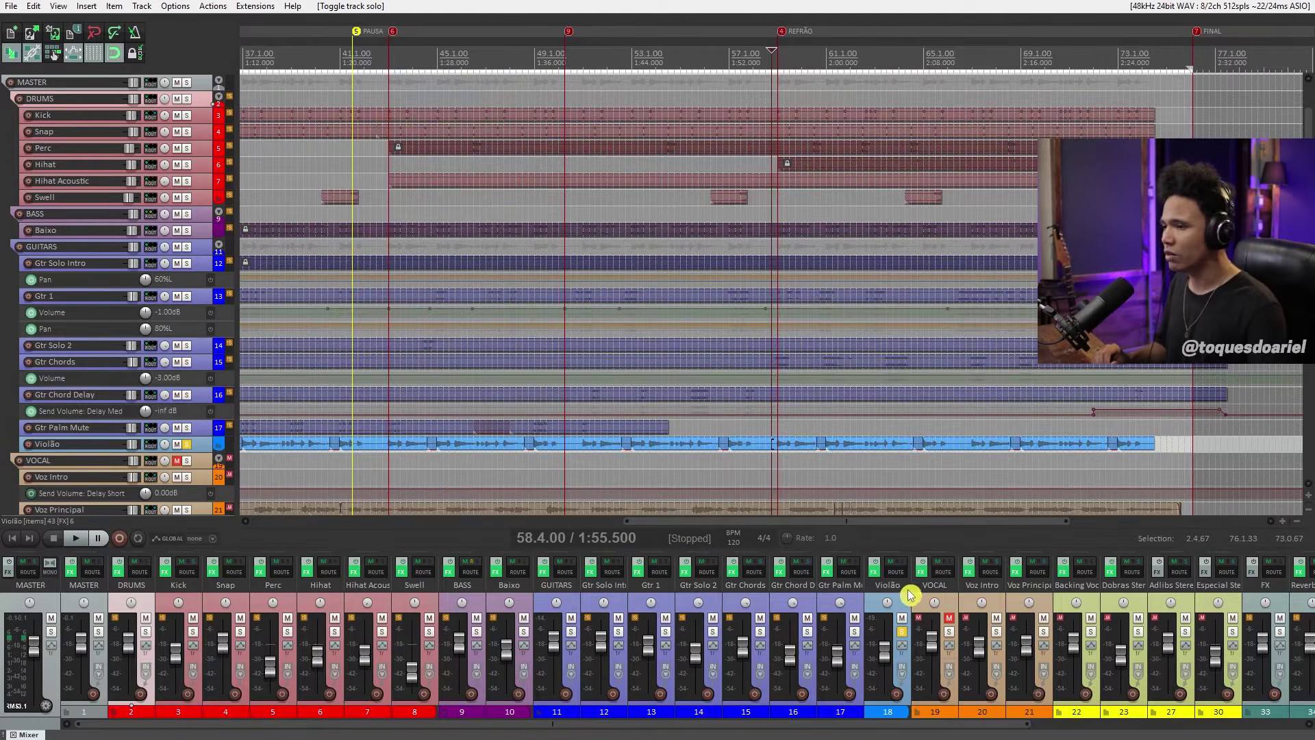
pyautogui.scroll(-2, 1001, 260)
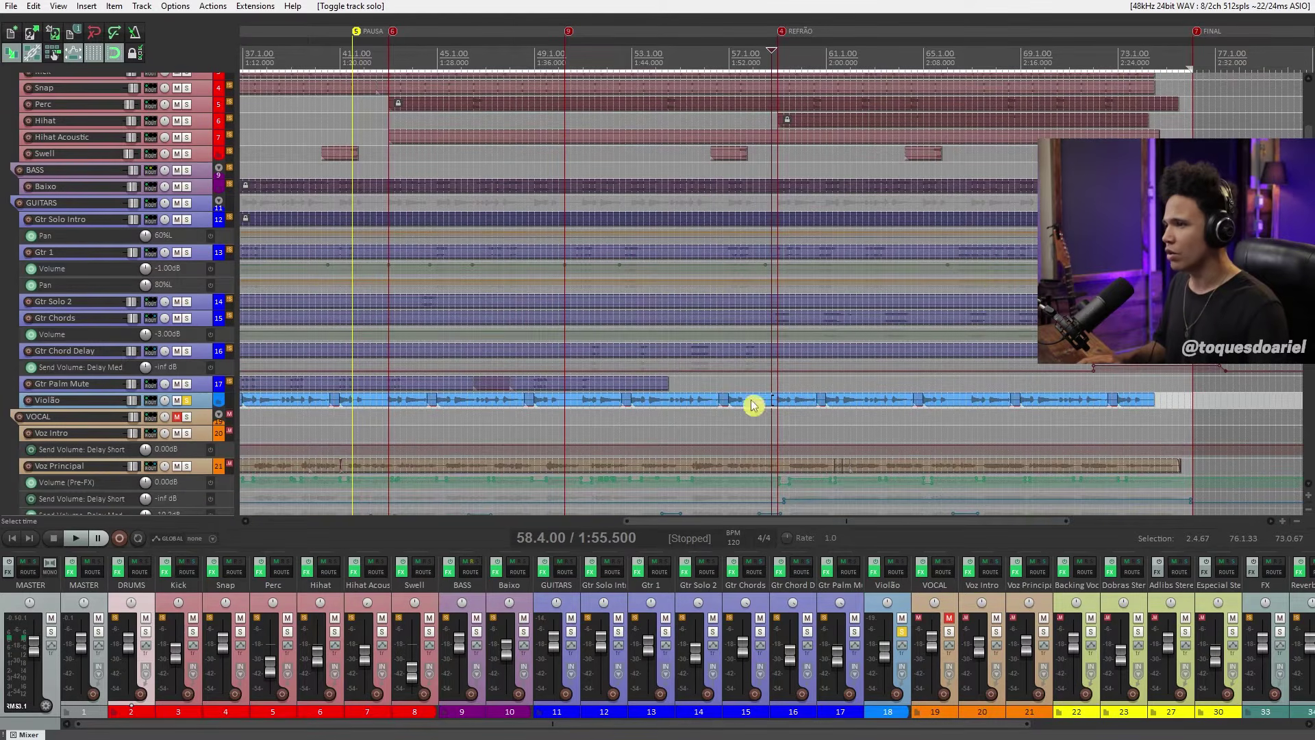
pyautogui.press('space')
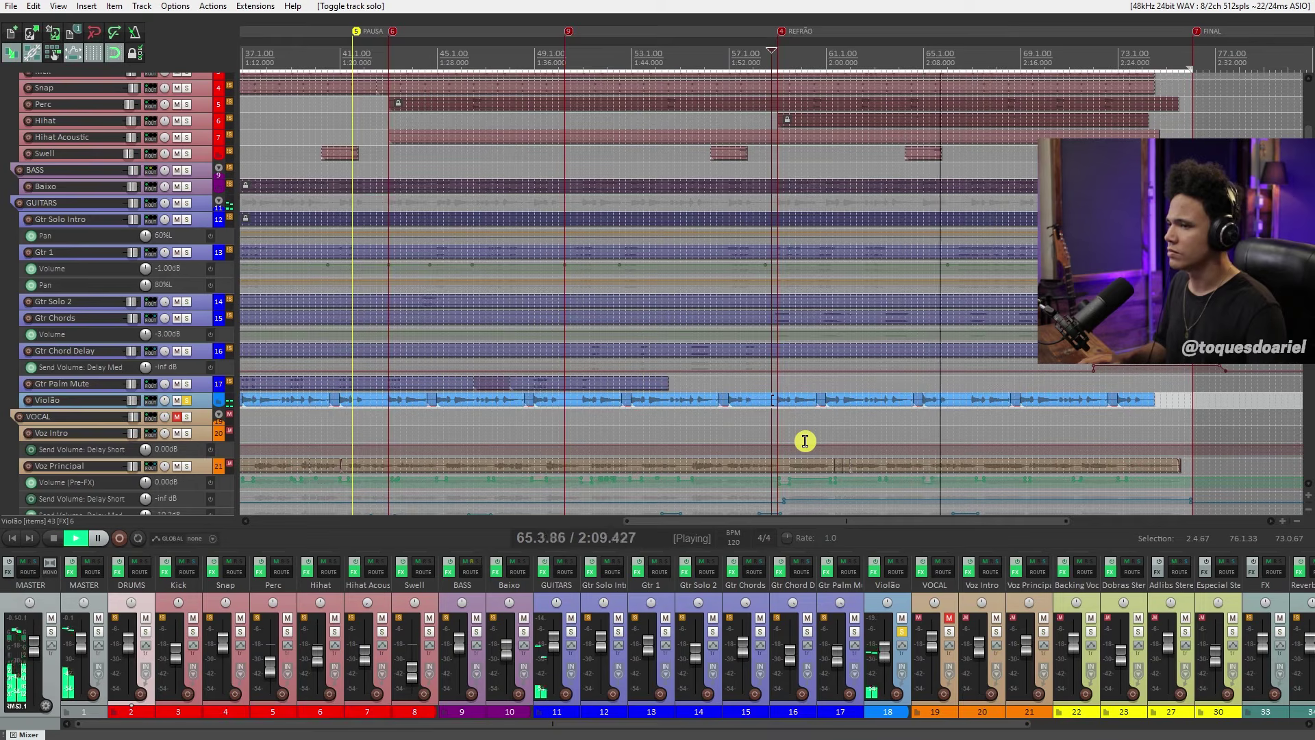
pyautogui.press('space')
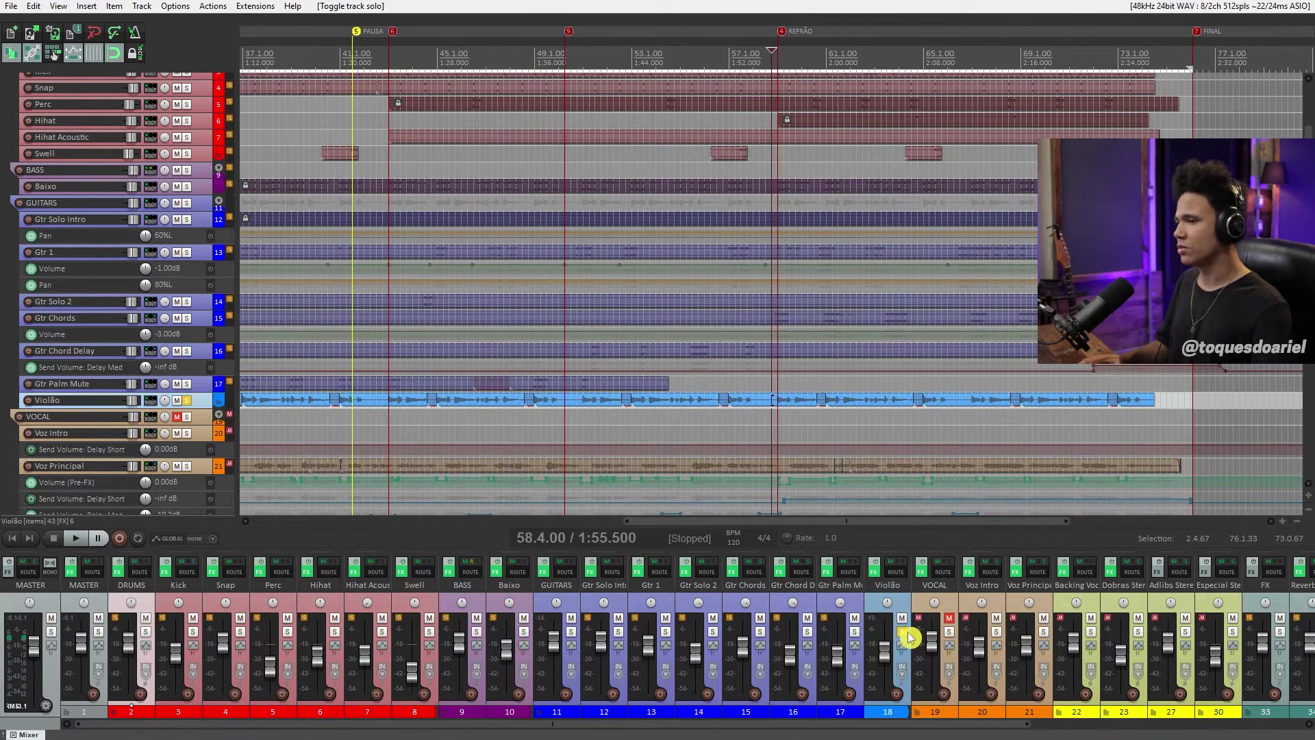
pyautogui.click(909, 637)
pyautogui.click(902, 632)
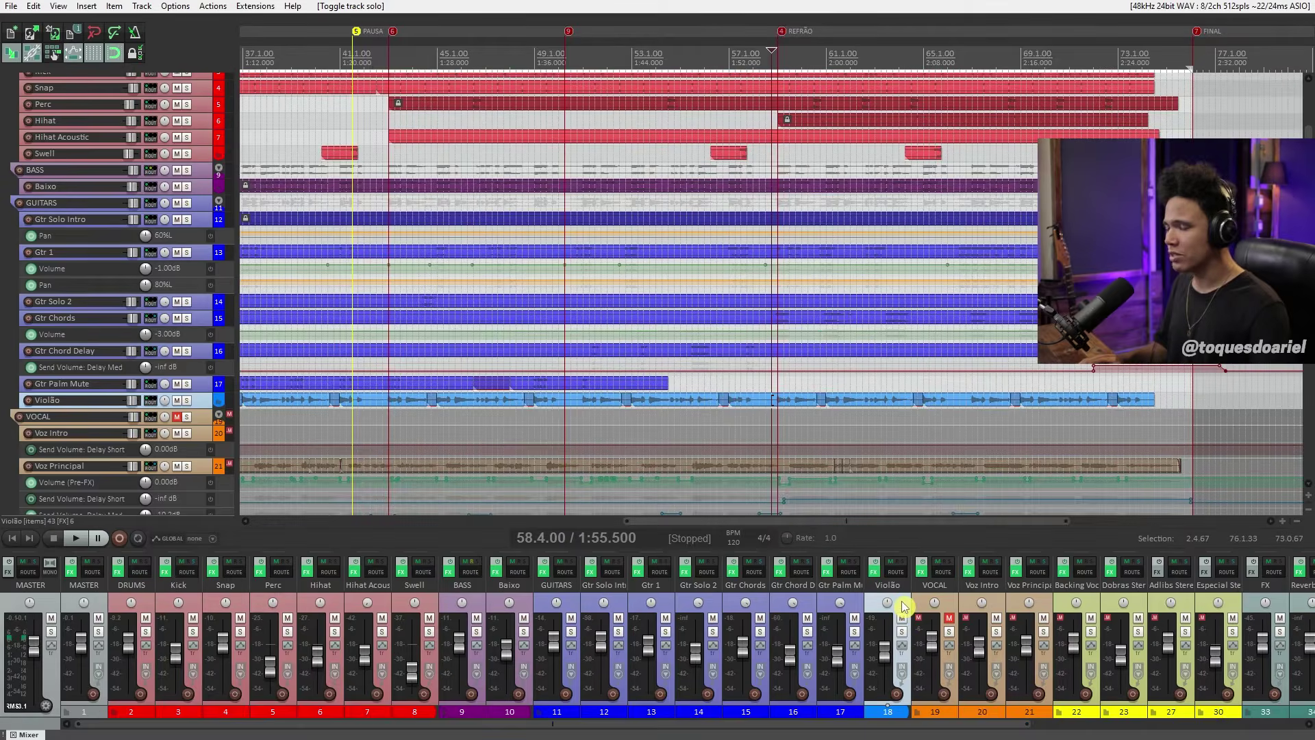
# Open the Violão track's FX chain and bypass all six of its plugins
pyautogui.click(875, 572)
pyautogui.moveTo(444, 24); pyautogui.dragTo(771, 237)
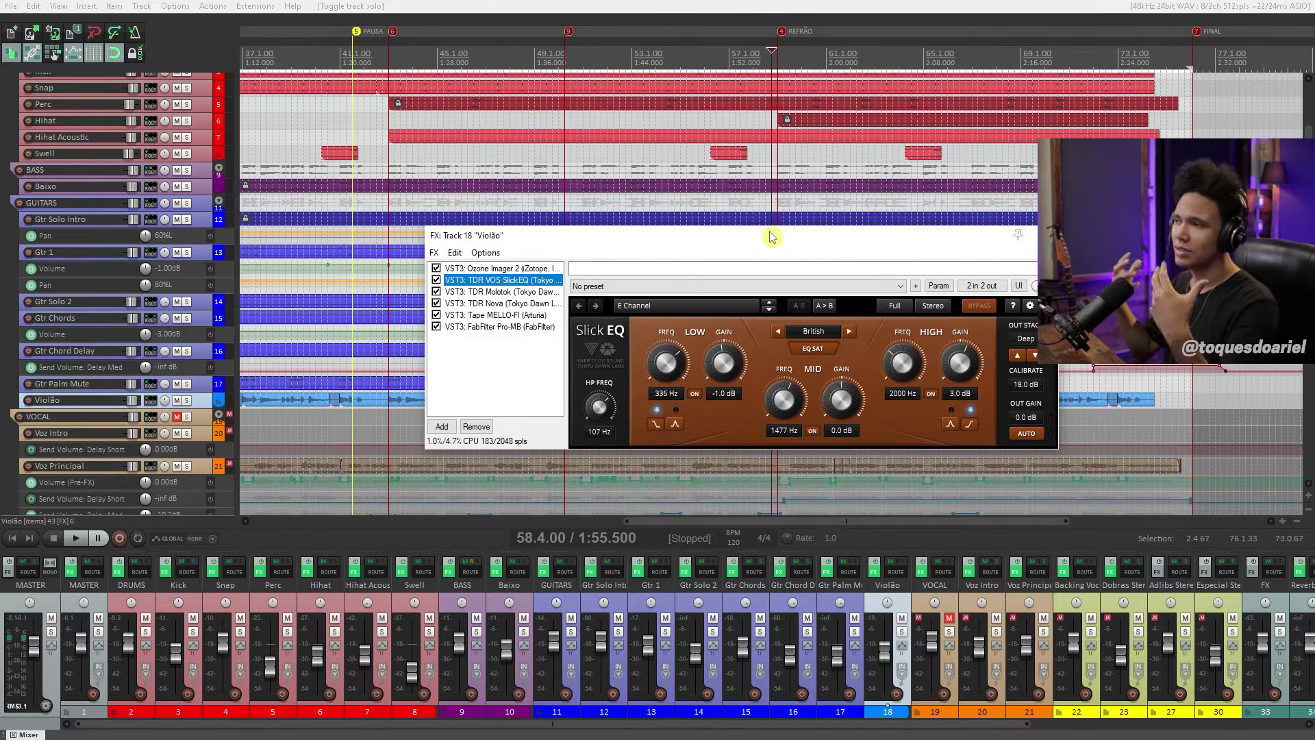
pyautogui.moveTo(856, 233); pyautogui.dragTo(752, 219)
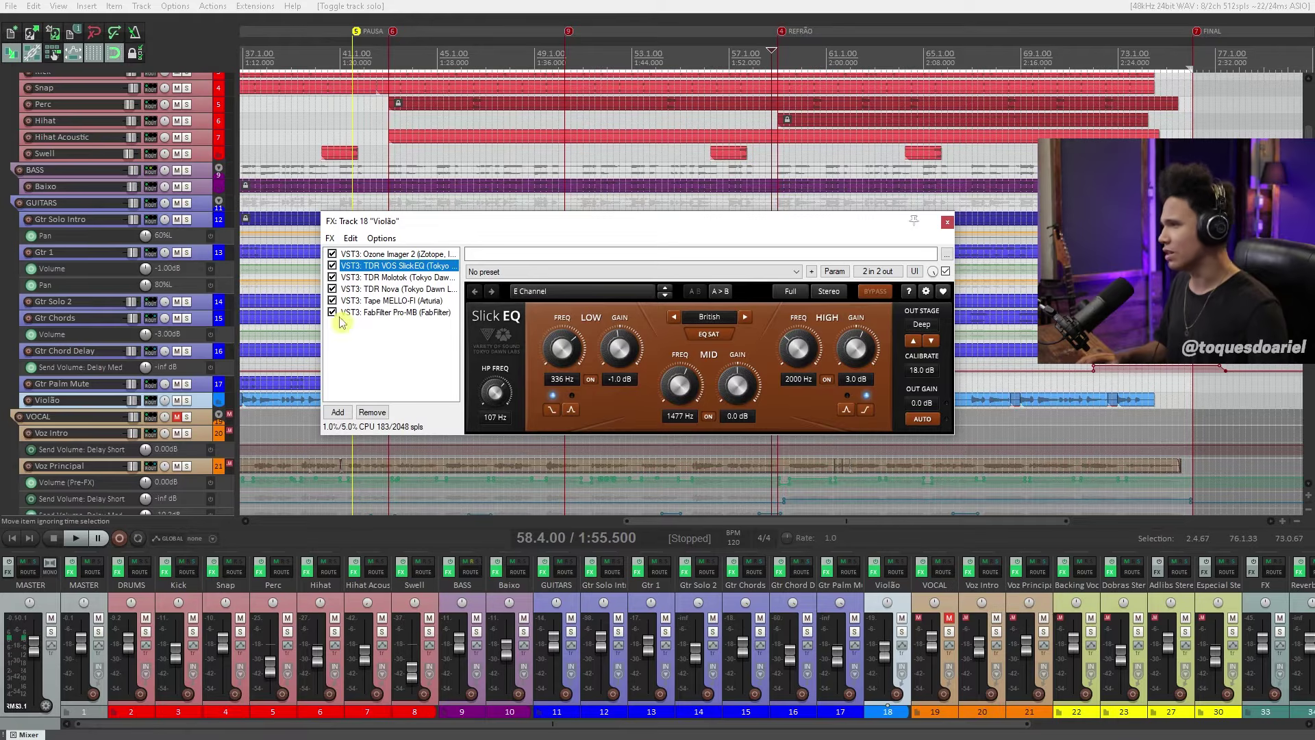
pyautogui.click(333, 254)
pyautogui.moveTo(480, 222); pyautogui.dragTo(567, 208)
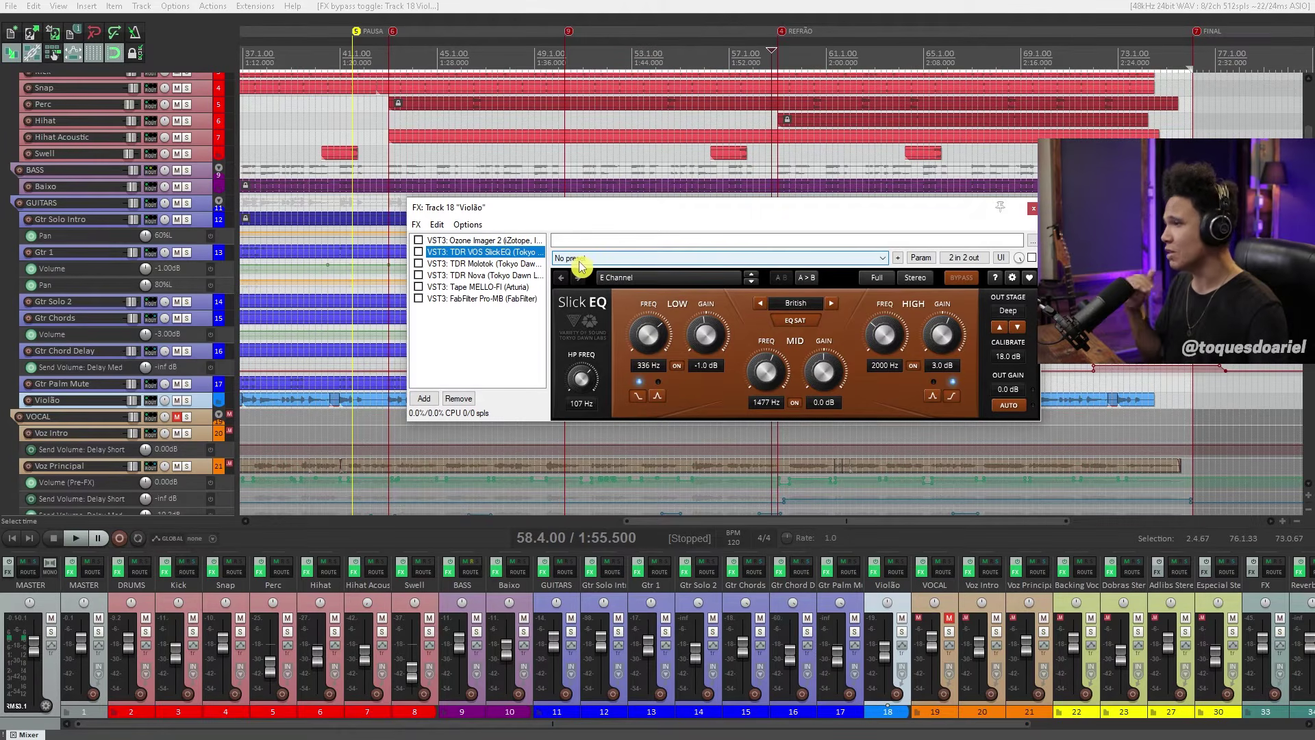
# Audition the unprocessed Violão track in the full mix and in solo, clearing the solo at the end
pyautogui.press('space')
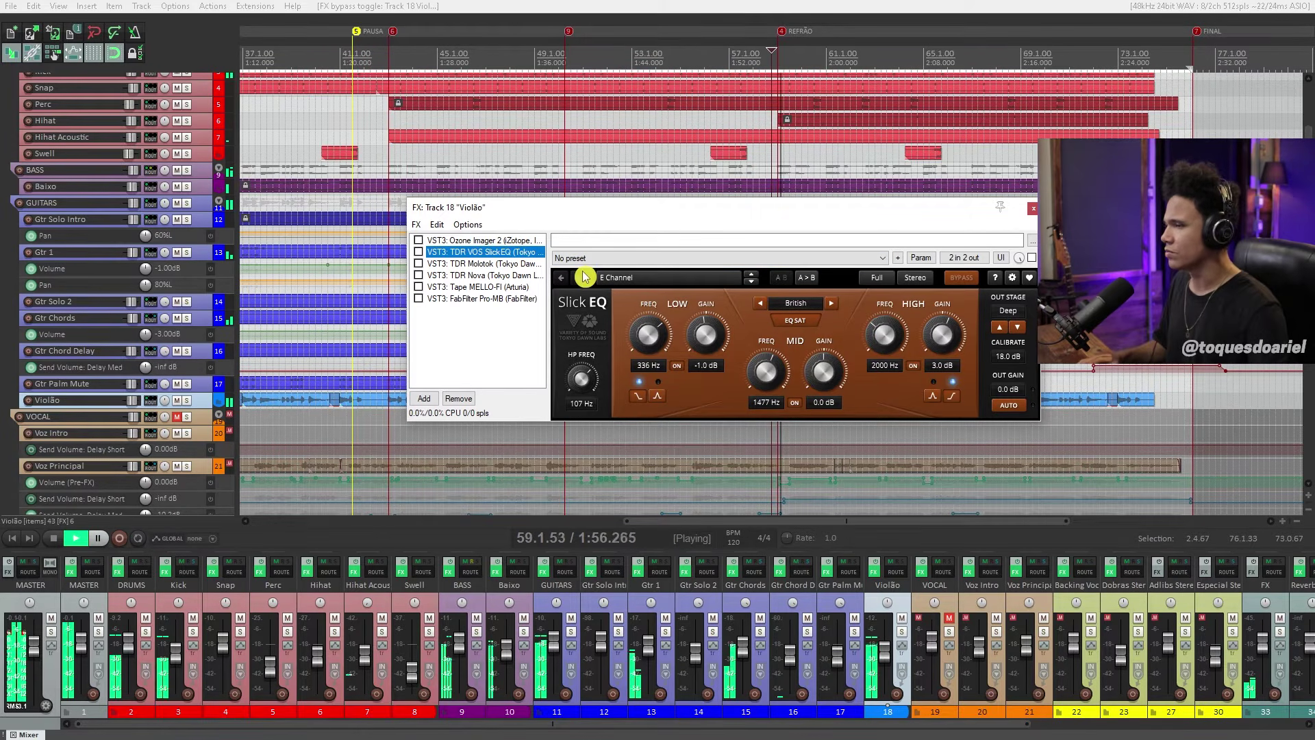
pyautogui.press('space')
pyautogui.click(901, 631)
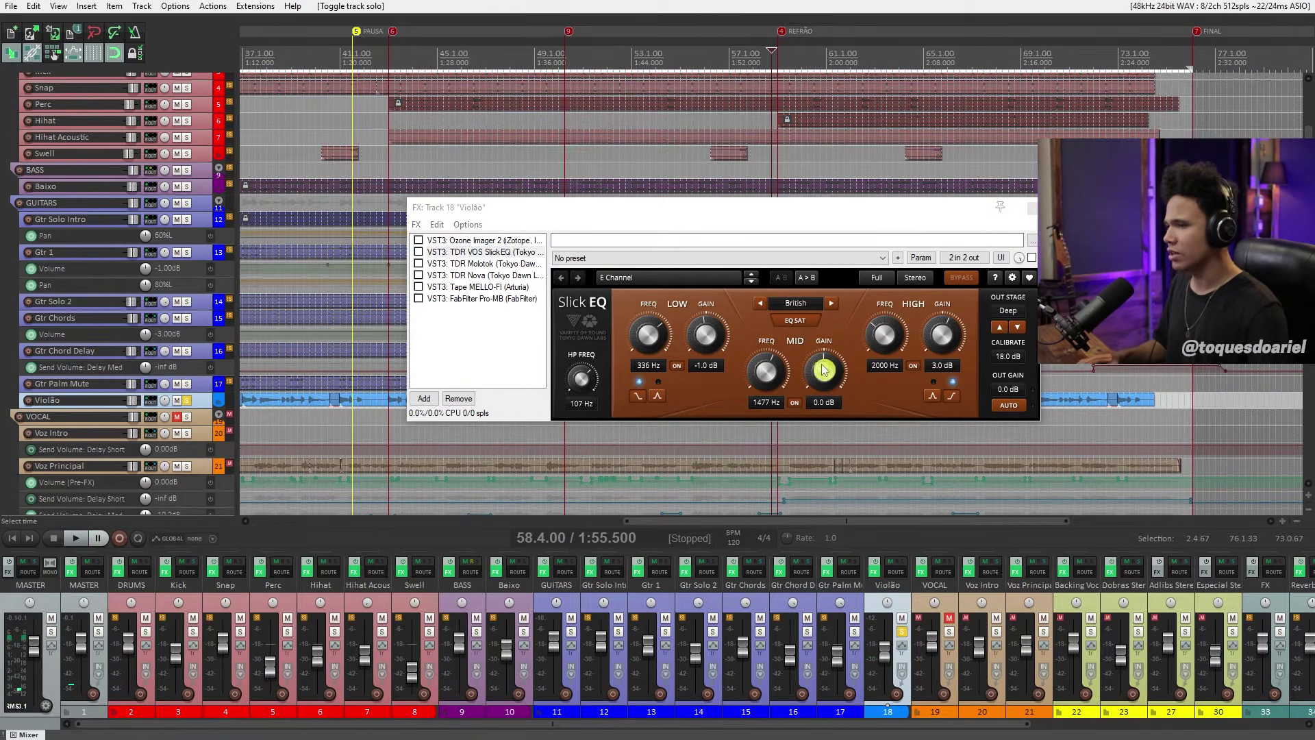
pyautogui.press('space')
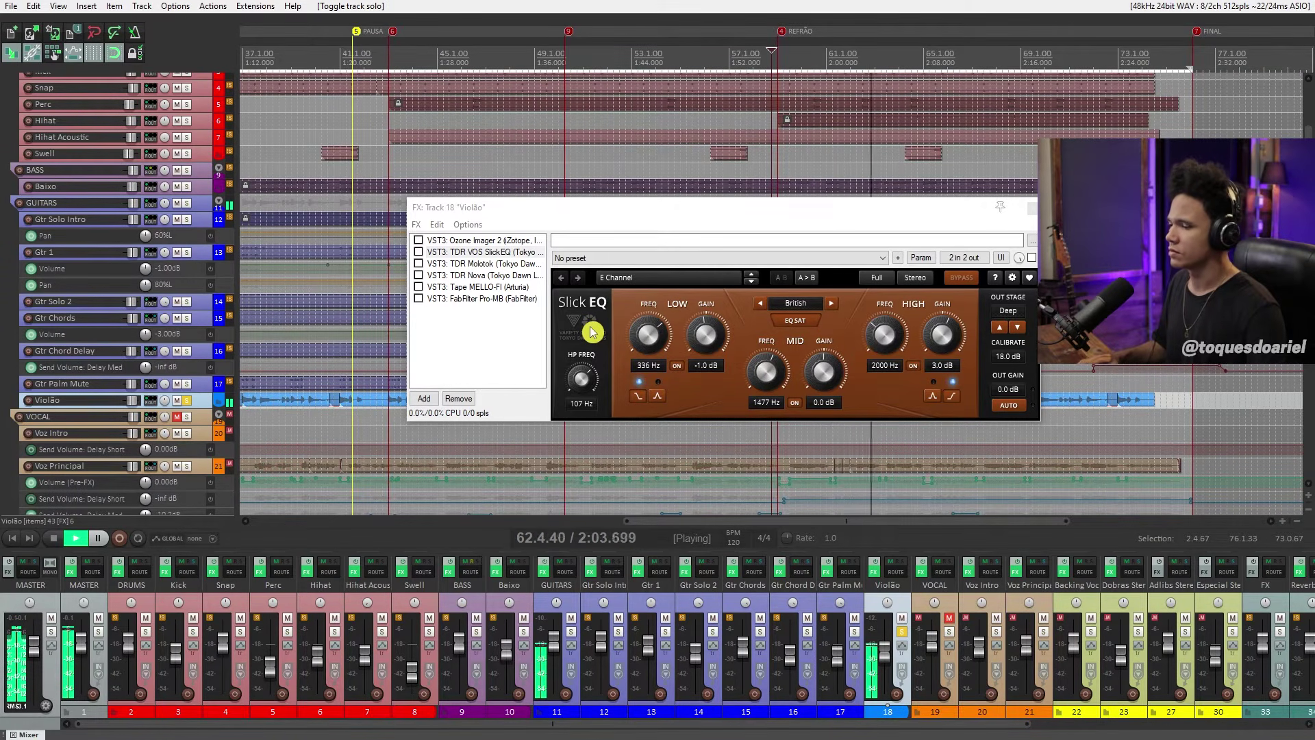
pyautogui.press('space')
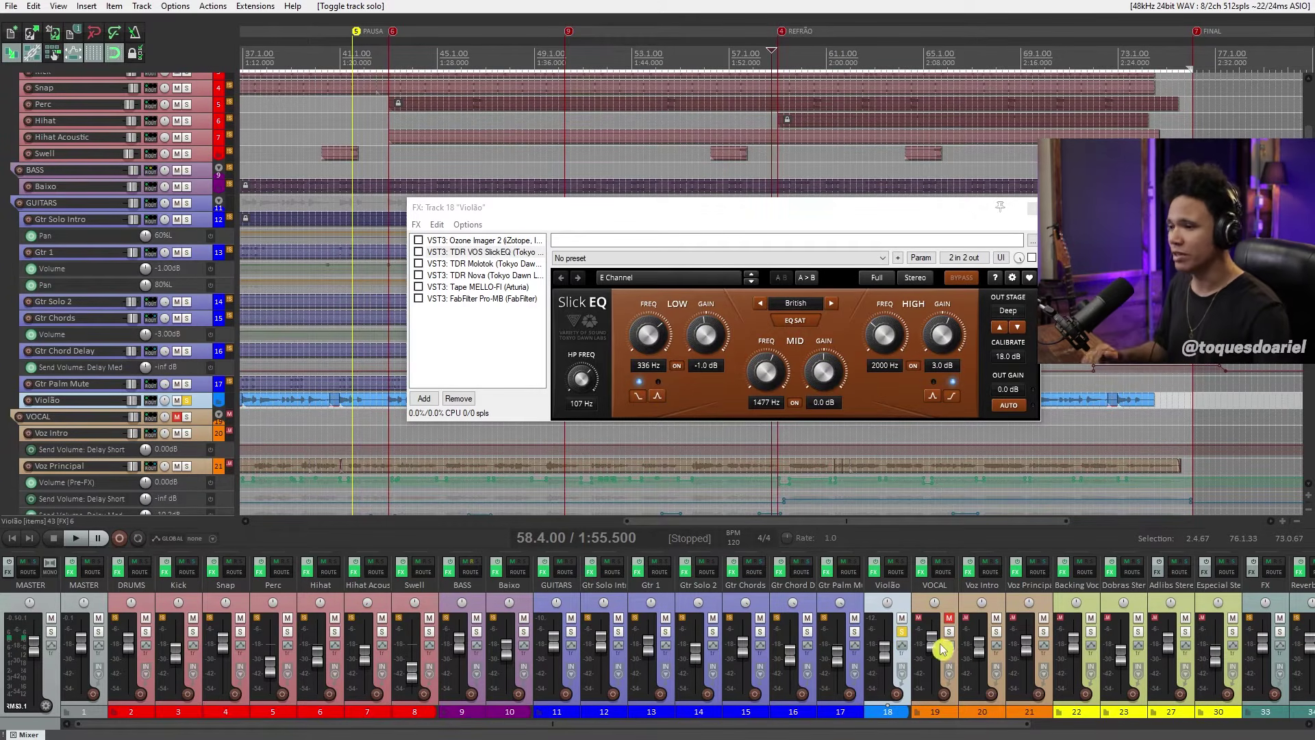
pyautogui.click(902, 632)
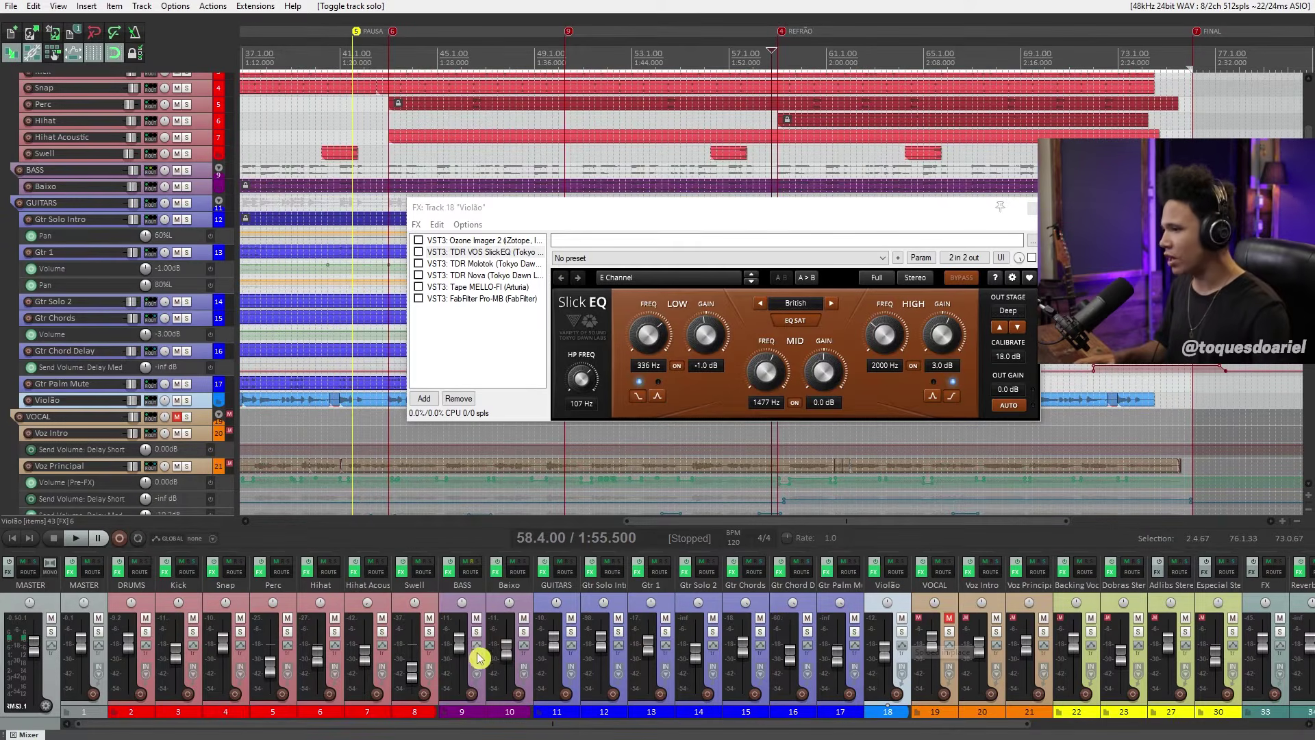
# Solo the BASS and Baixo tracks, listen to them over the chorus and clear their solos
pyautogui.click(524, 631)
pyautogui.click(477, 632)
pyautogui.press('space')
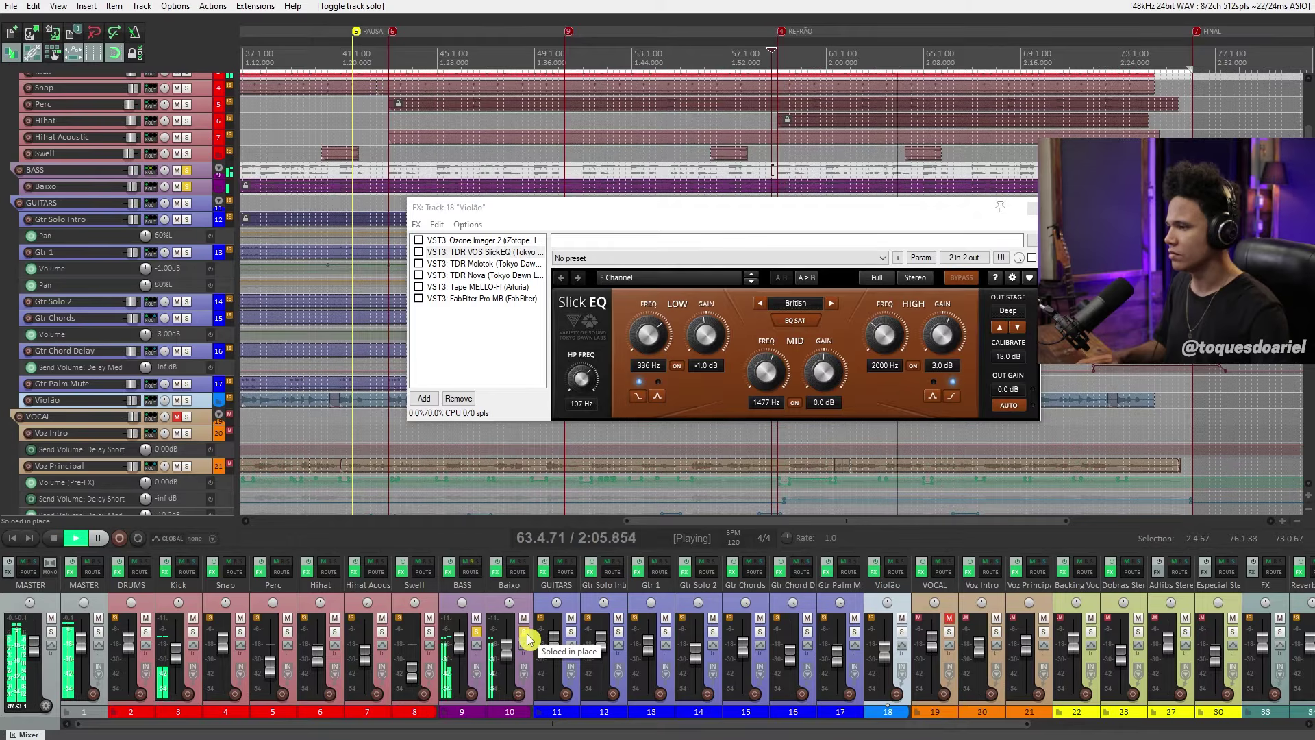
pyautogui.press('space')
pyautogui.click(477, 630)
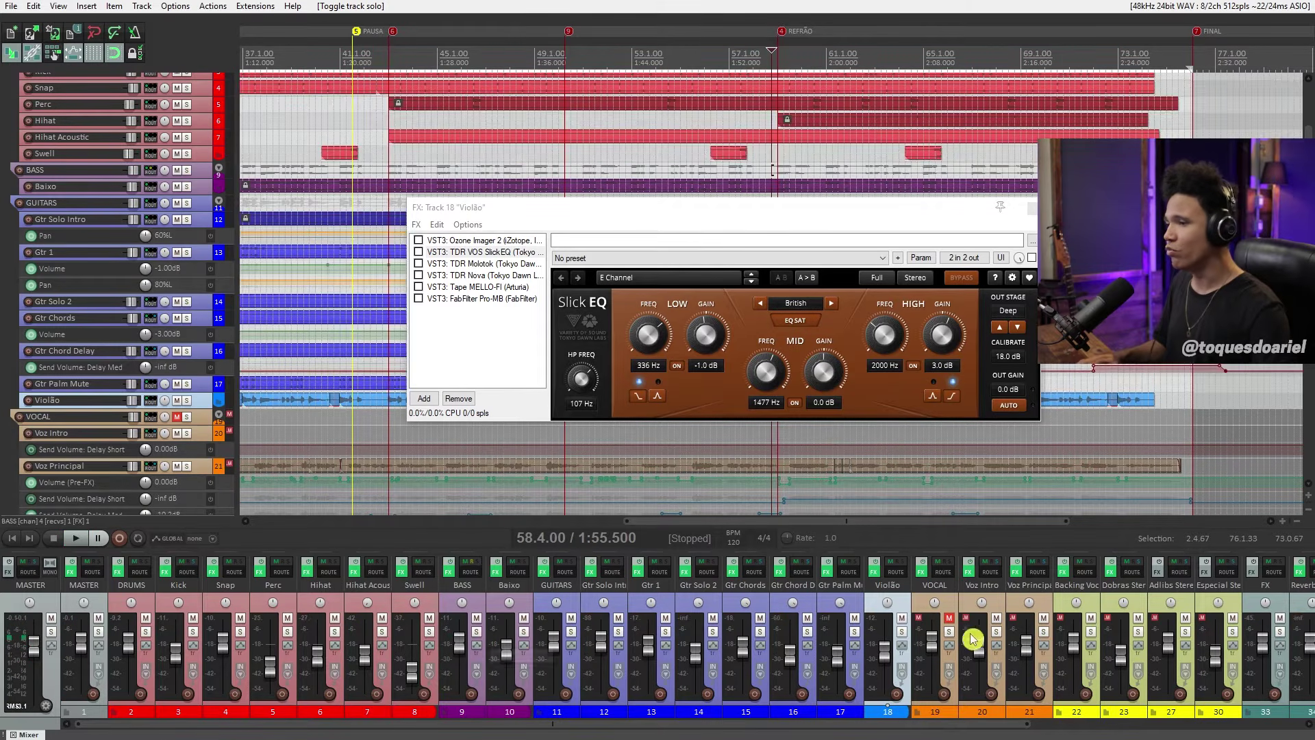
# Solo the Violão track and enable Ozone Imager 2 in its FX chain, showing the plugin's settings
pyautogui.click(901, 632)
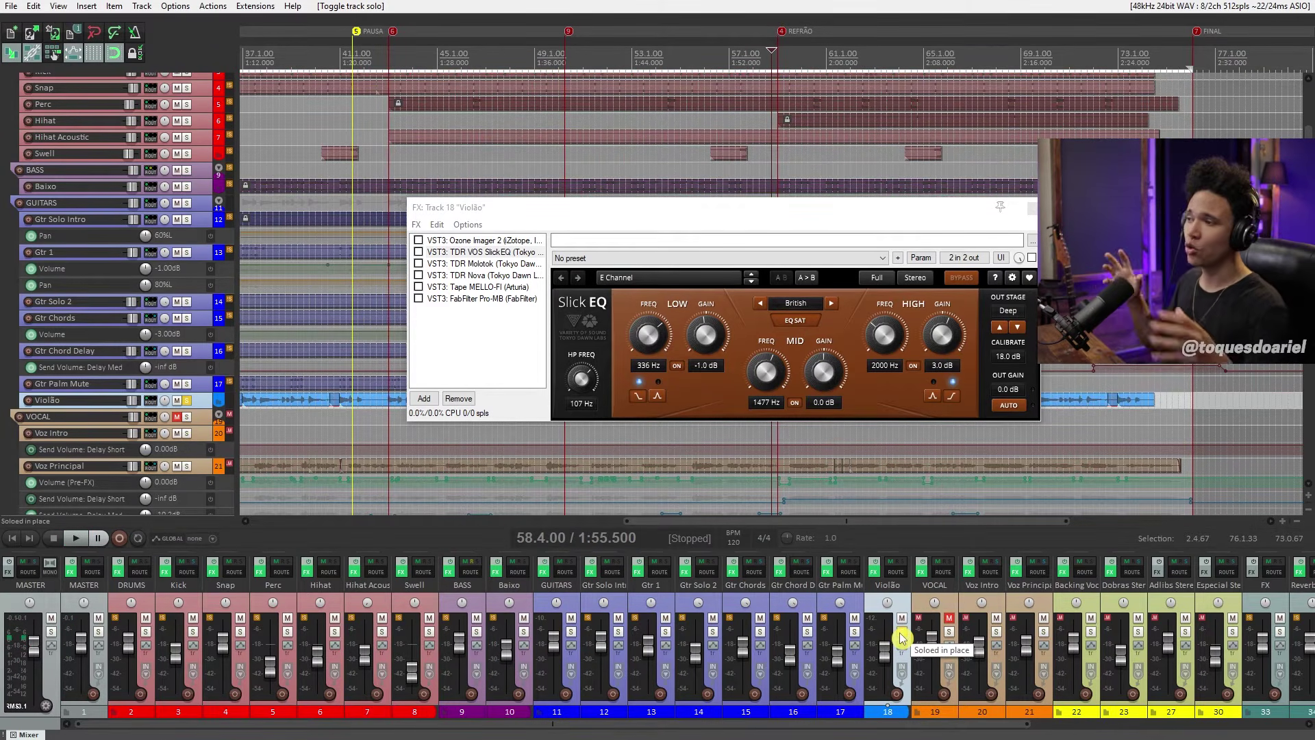
pyautogui.click(529, 353)
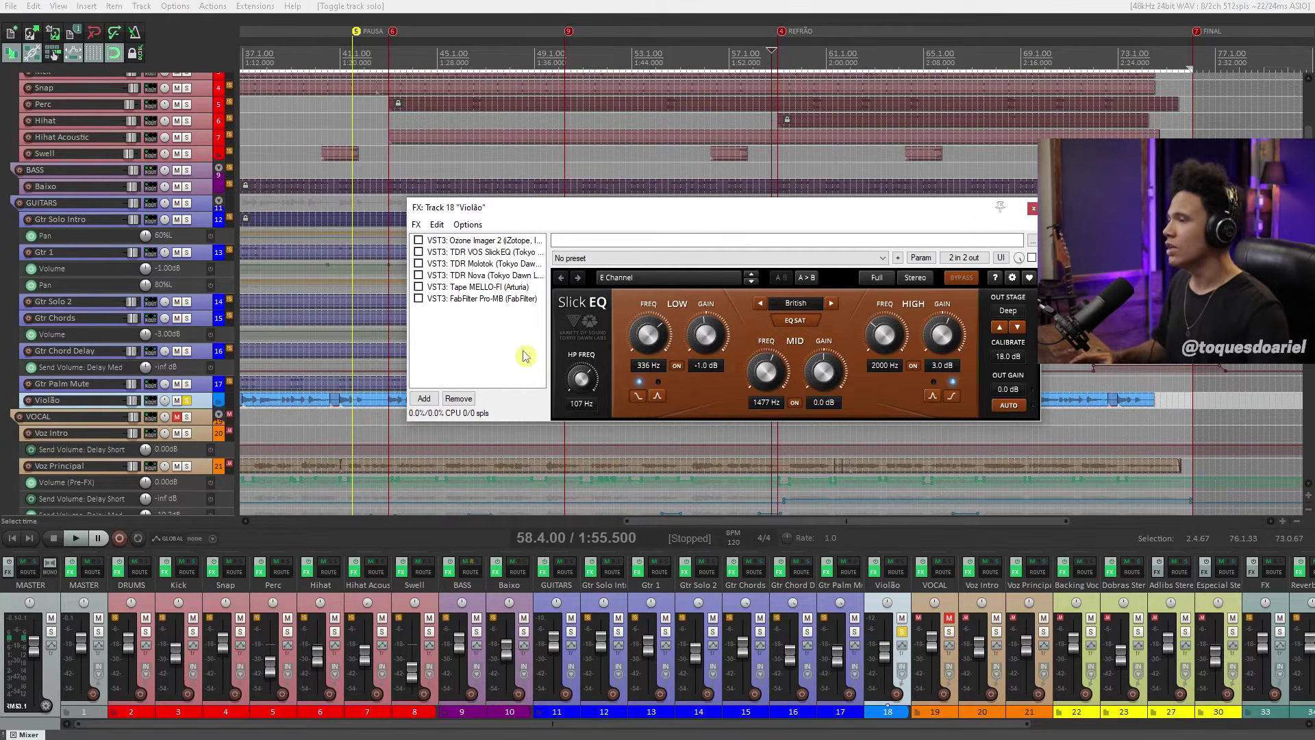
pyautogui.moveTo(683, 218)
pyautogui.mouseDown()
pyautogui.moveTo(666, 215)
pyautogui.moveTo(665, 229)
pyautogui.moveTo(690, 236)
pyautogui.mouseUp()
pyautogui.moveTo(479, 248); pyautogui.dragTo(417, 263)
pyautogui.click(460, 263)
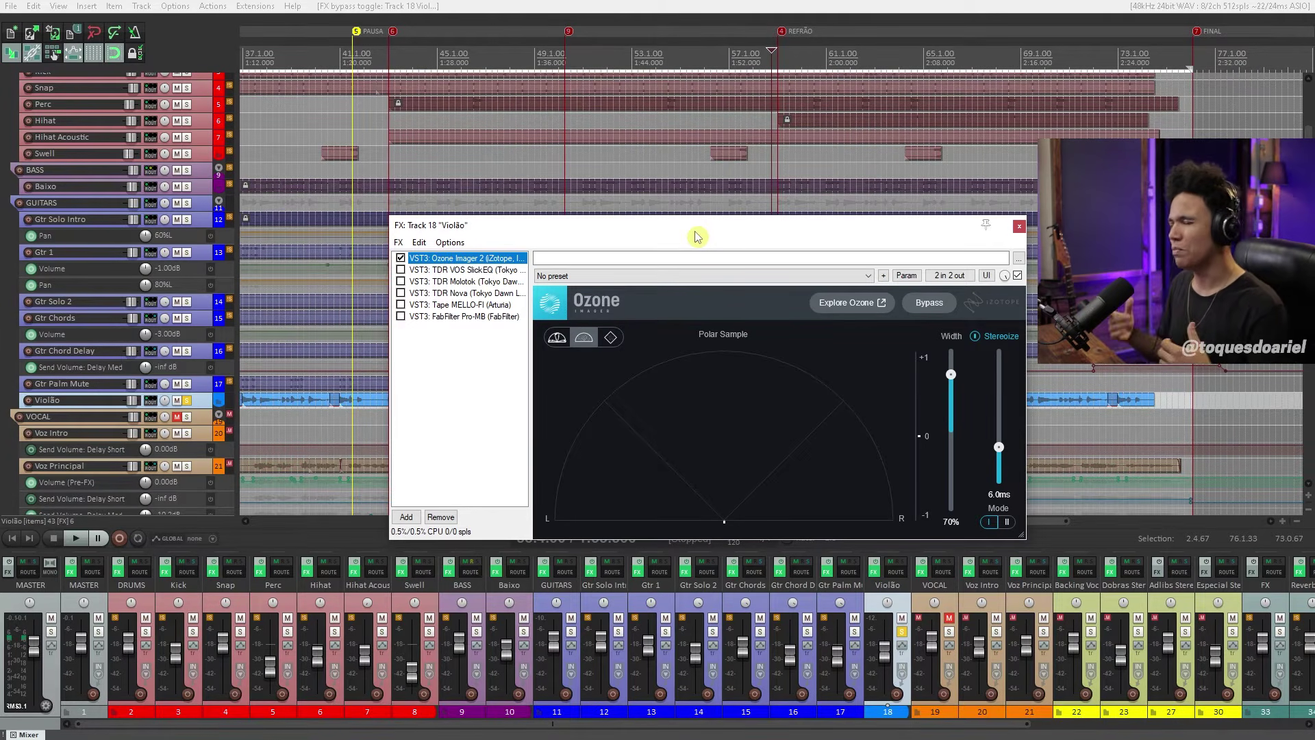
# Compare the soloed Violão with Ozone Imager 2 bypassed and active during playback, leaving the imager enabled
pyautogui.moveTo(670, 240)
pyautogui.mouseDown()
pyautogui.moveTo(625, 235)
pyautogui.moveTo(678, 248)
pyautogui.mouseUp()
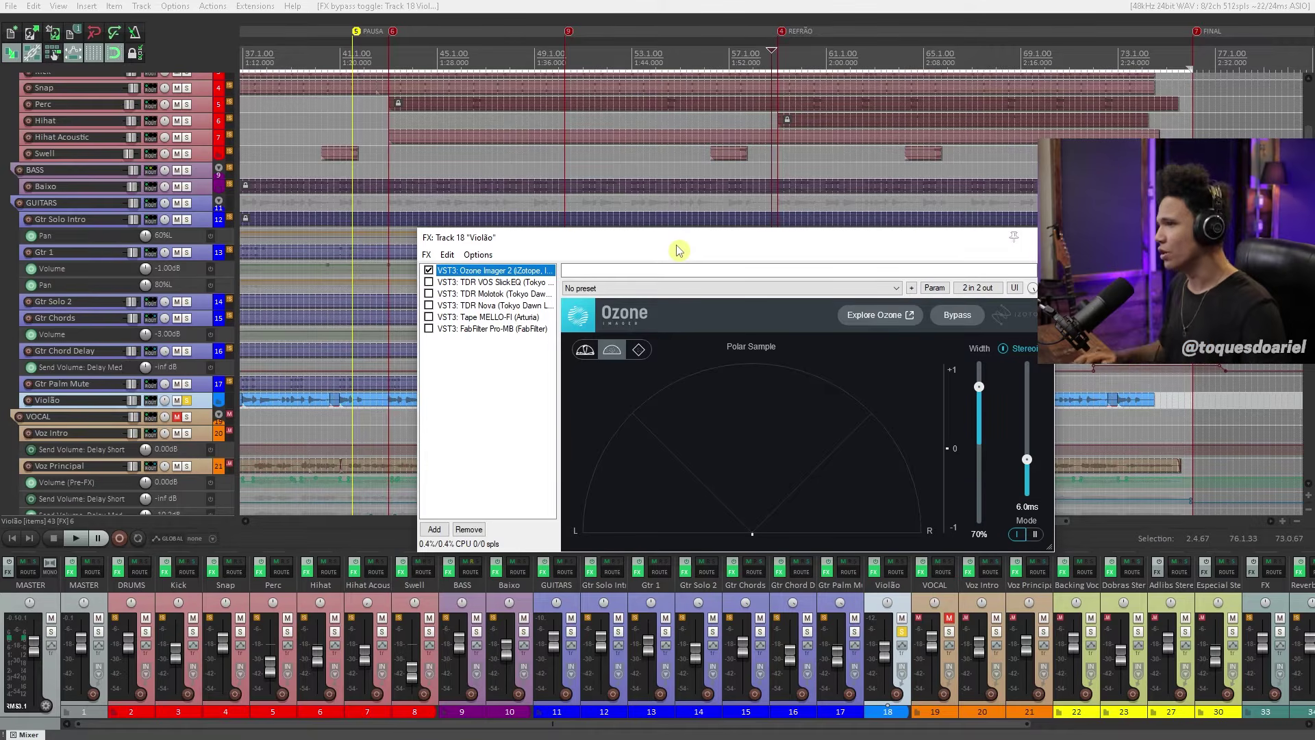
pyautogui.moveTo(738, 249); pyautogui.dragTo(637, 240)
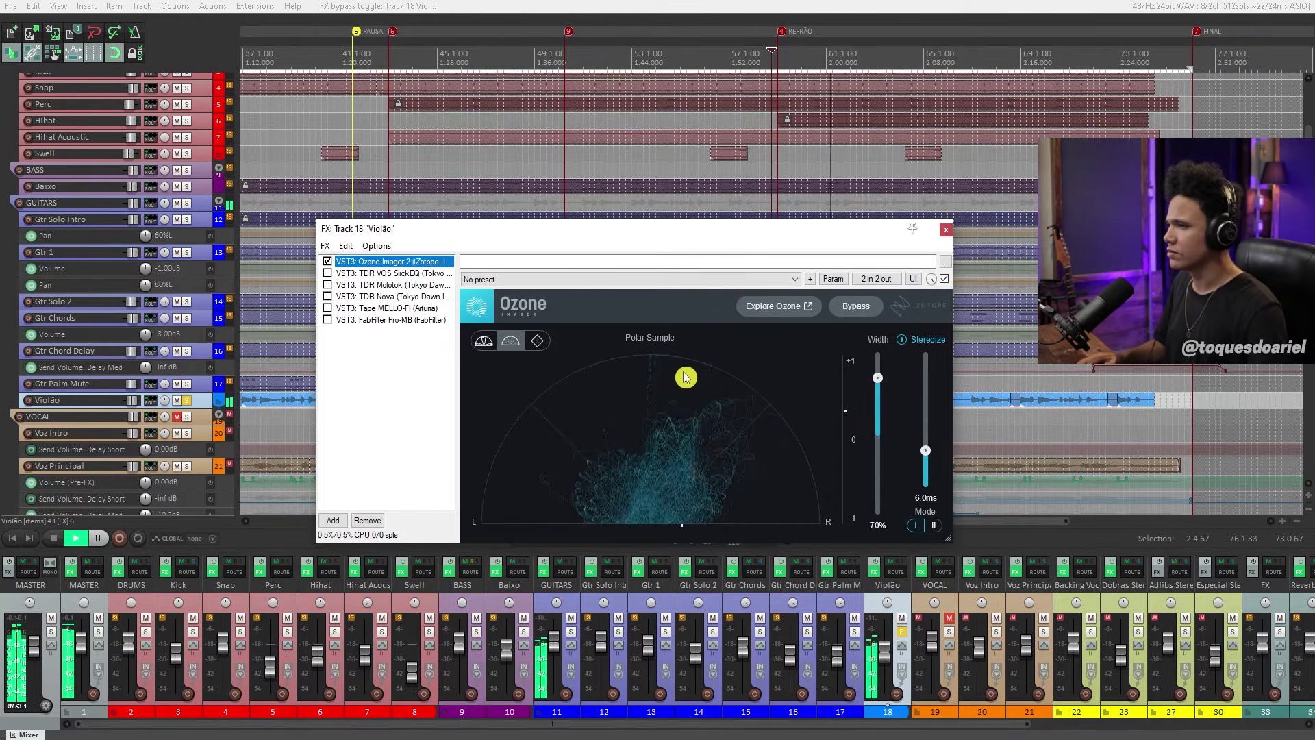
pyautogui.click(328, 261)
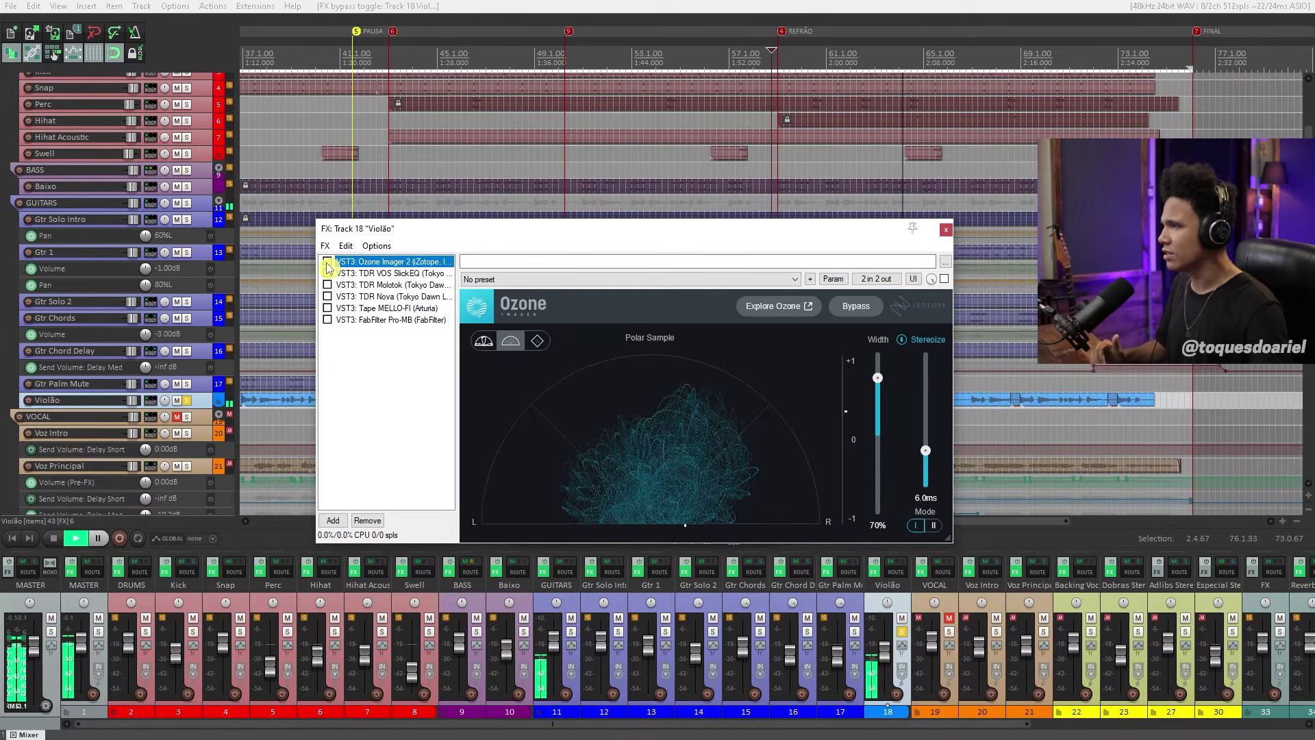
pyautogui.click(328, 262)
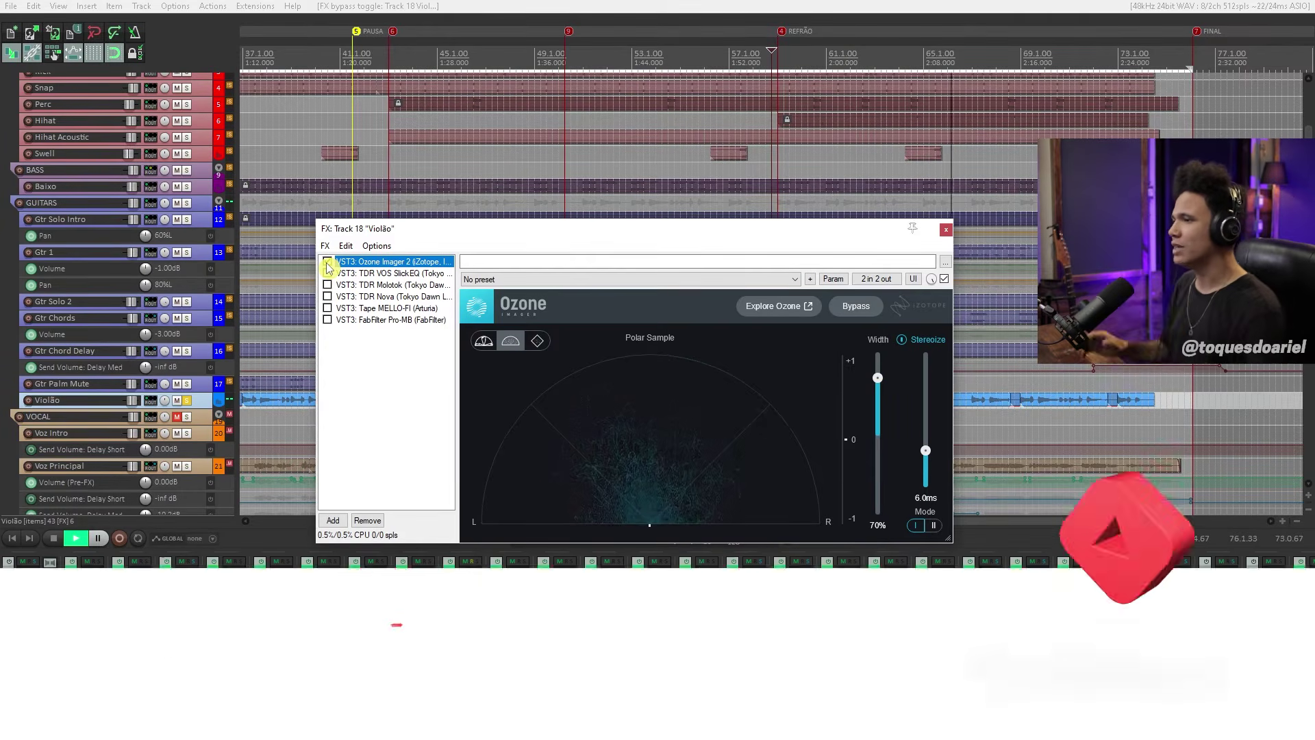
pyautogui.press('space')
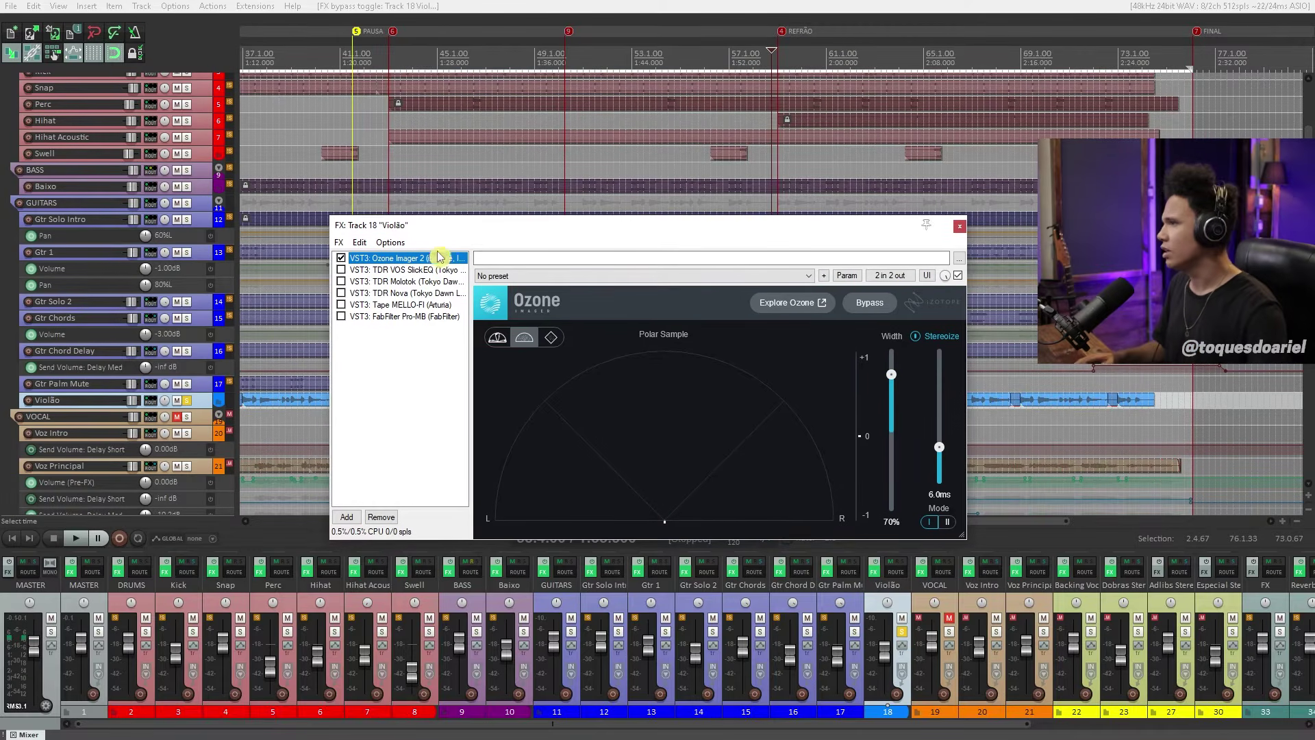
# Display the TDR VOS SlickEQ equalizer in the Violão FX chain and enable it
pyautogui.click(414, 271)
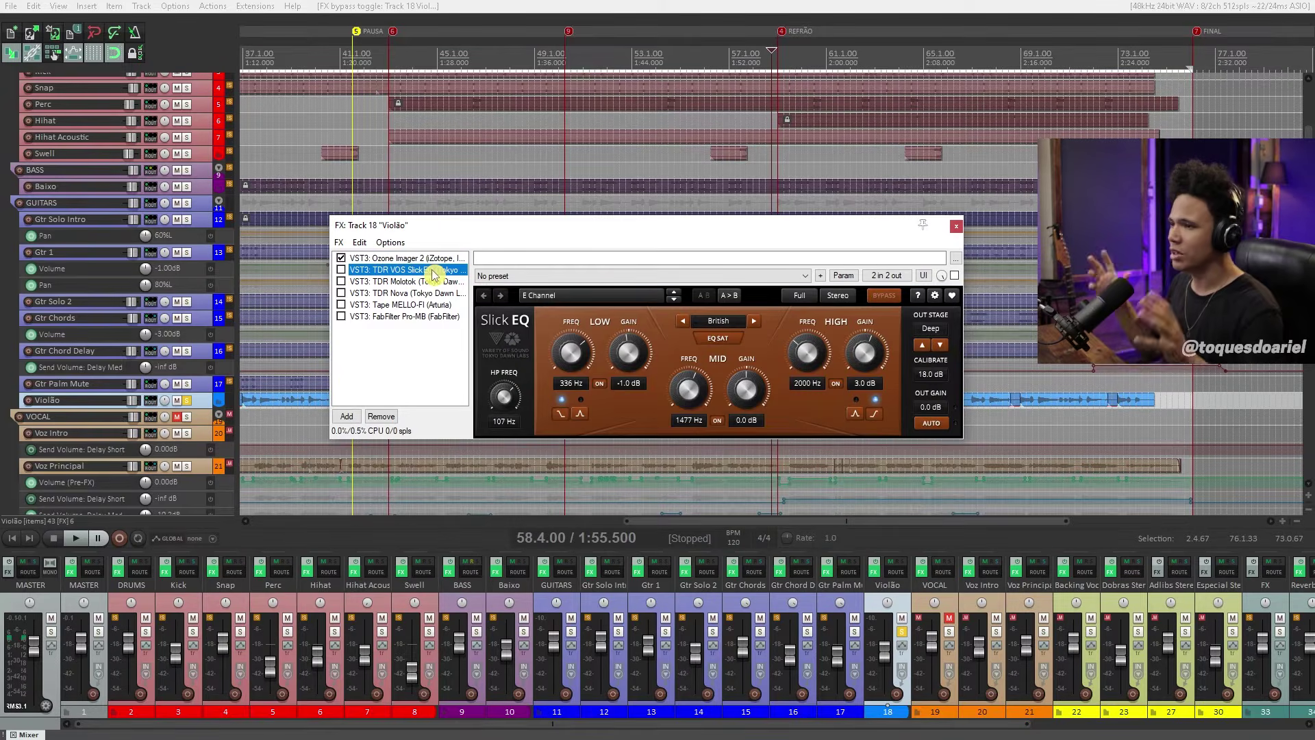
pyautogui.click(341, 270)
pyautogui.moveTo(548, 231); pyautogui.dragTo(494, 284)
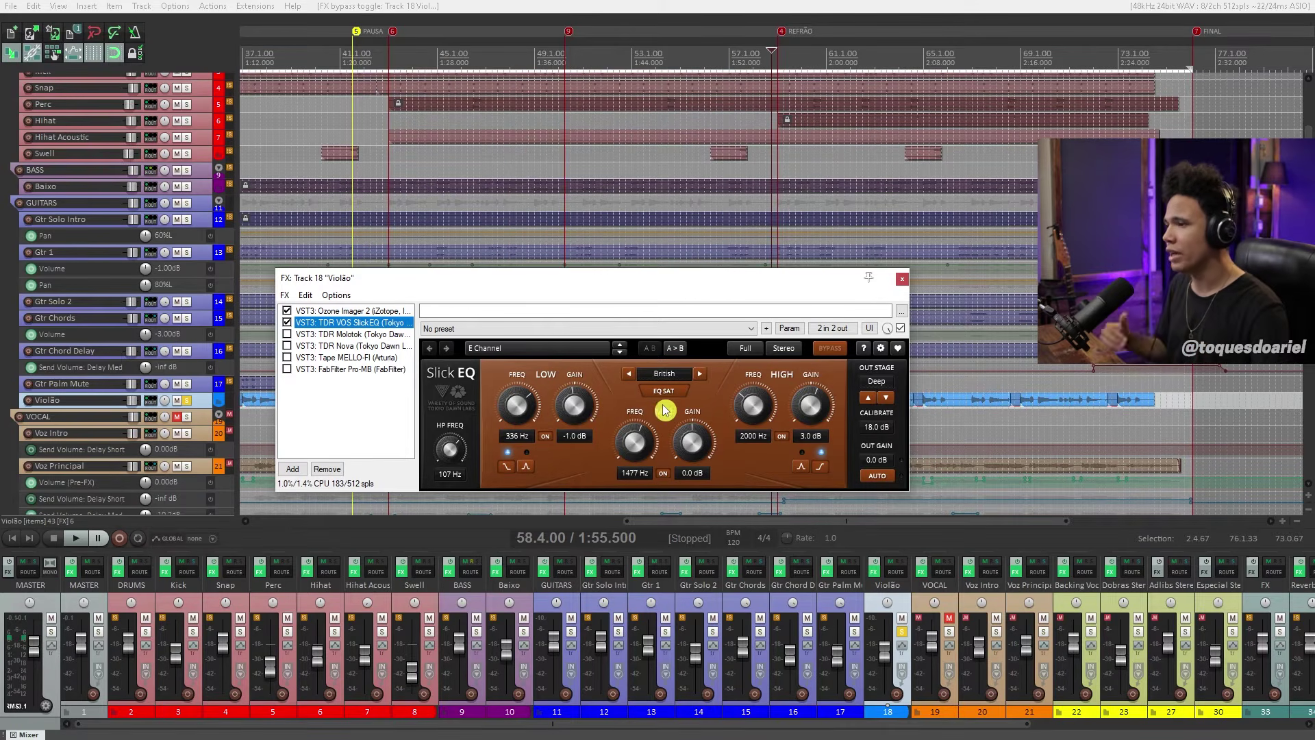
pyautogui.moveTo(733, 280); pyautogui.dragTo(768, 218)
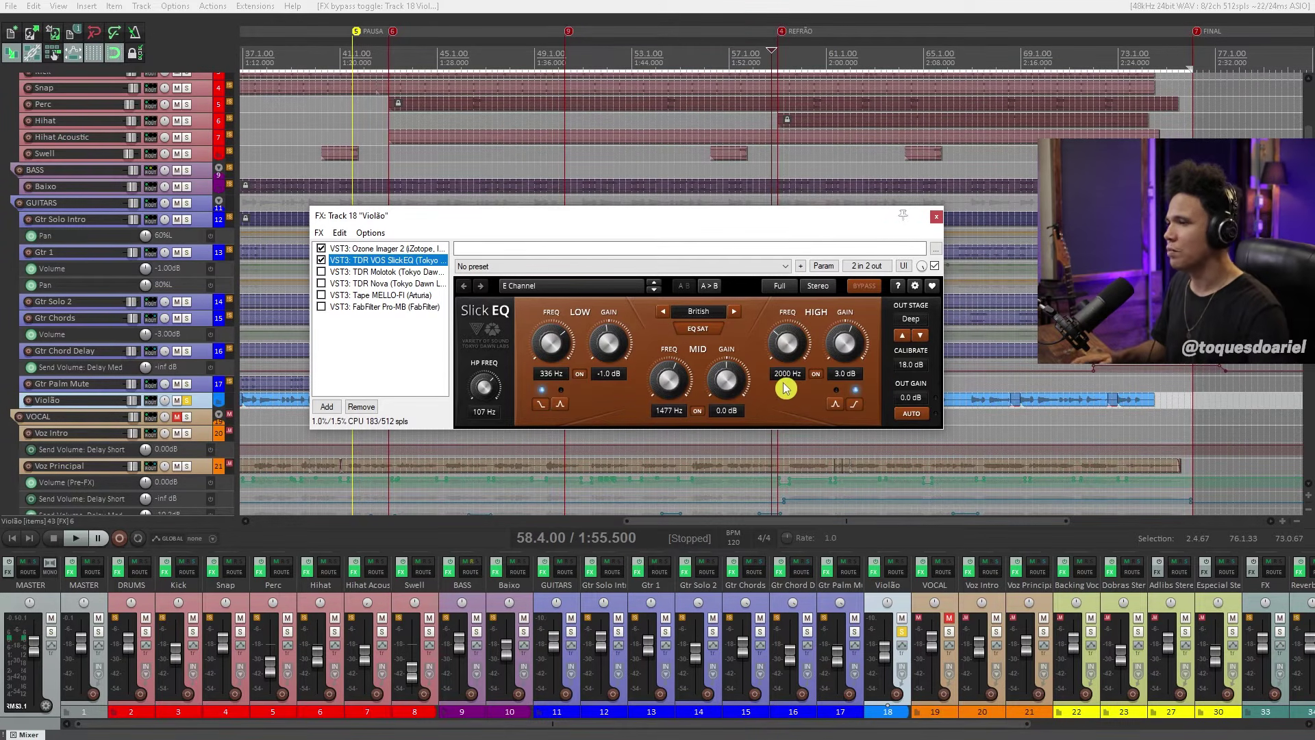
pyautogui.moveTo(637, 218); pyautogui.dragTo(647, 269)
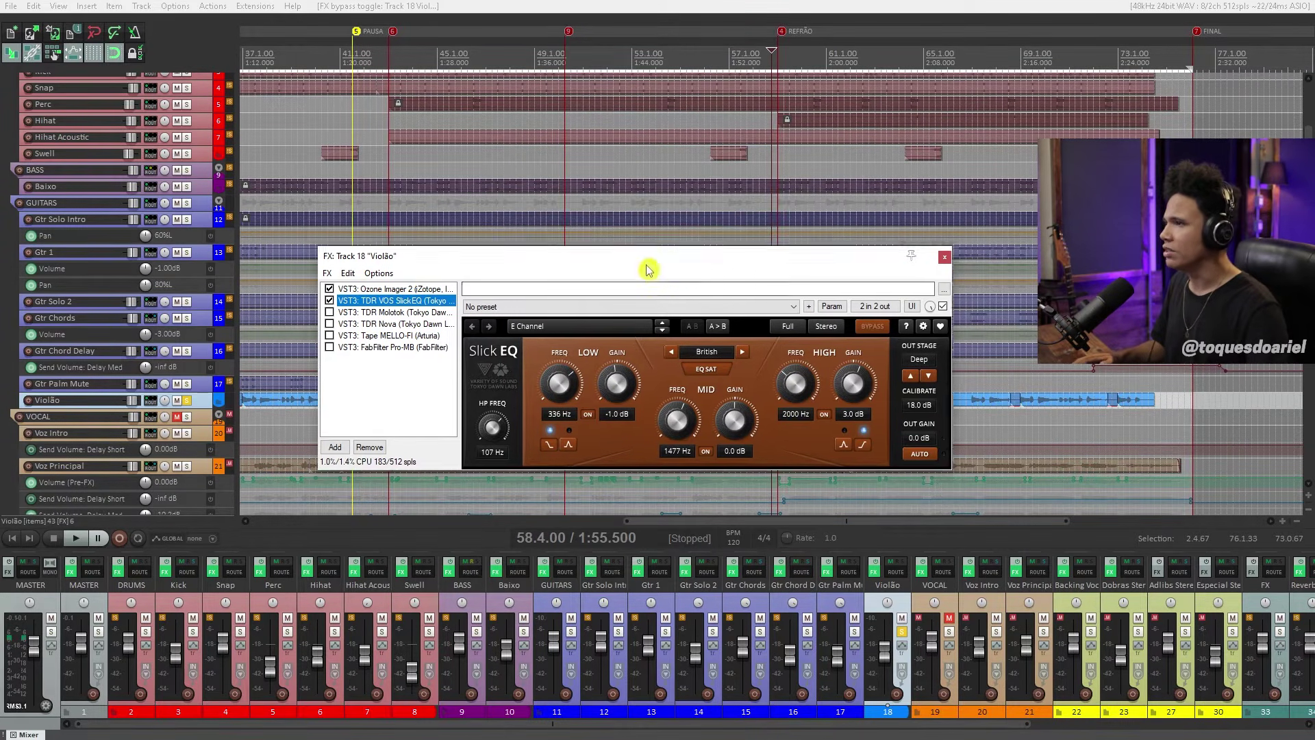
# Compare the Violão with SlickEQ bypassed and active during playback, leaving the equalizer enabled
pyautogui.click(330, 310)
pyautogui.moveTo(507, 275); pyautogui.dragTo(529, 340)
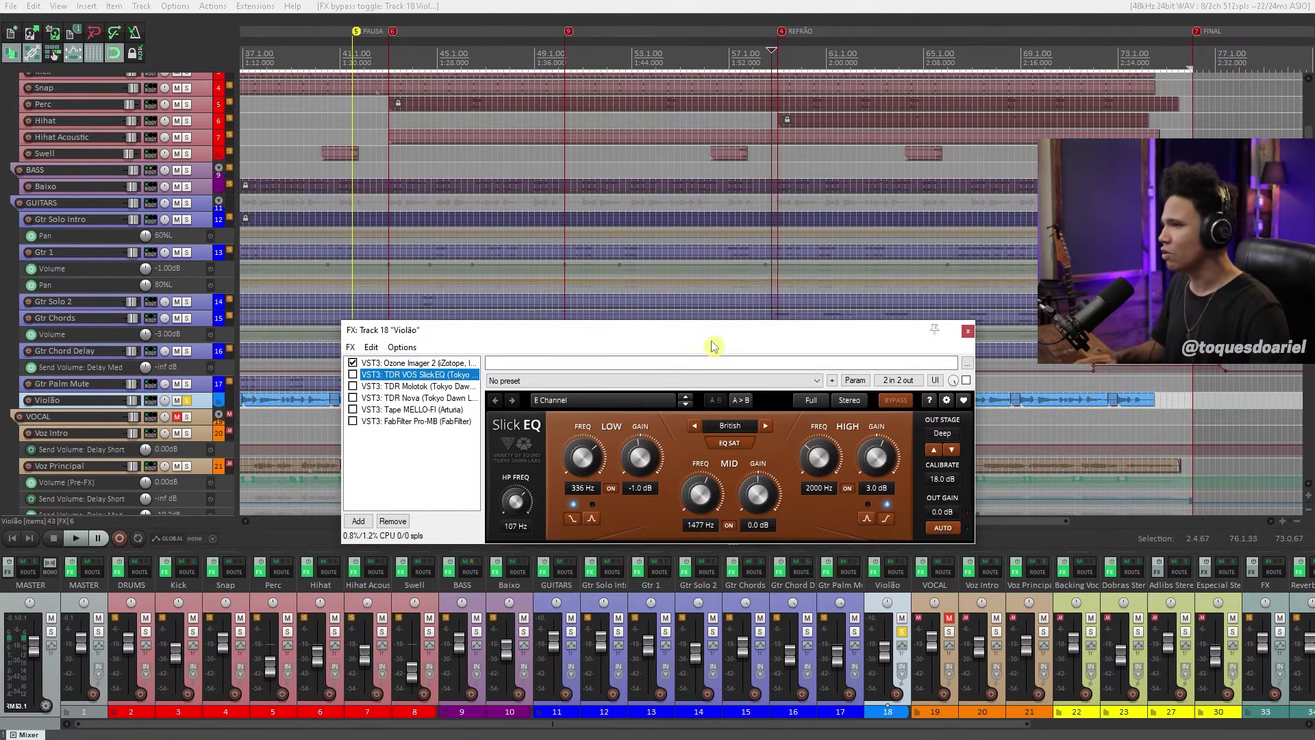
pyautogui.press('space')
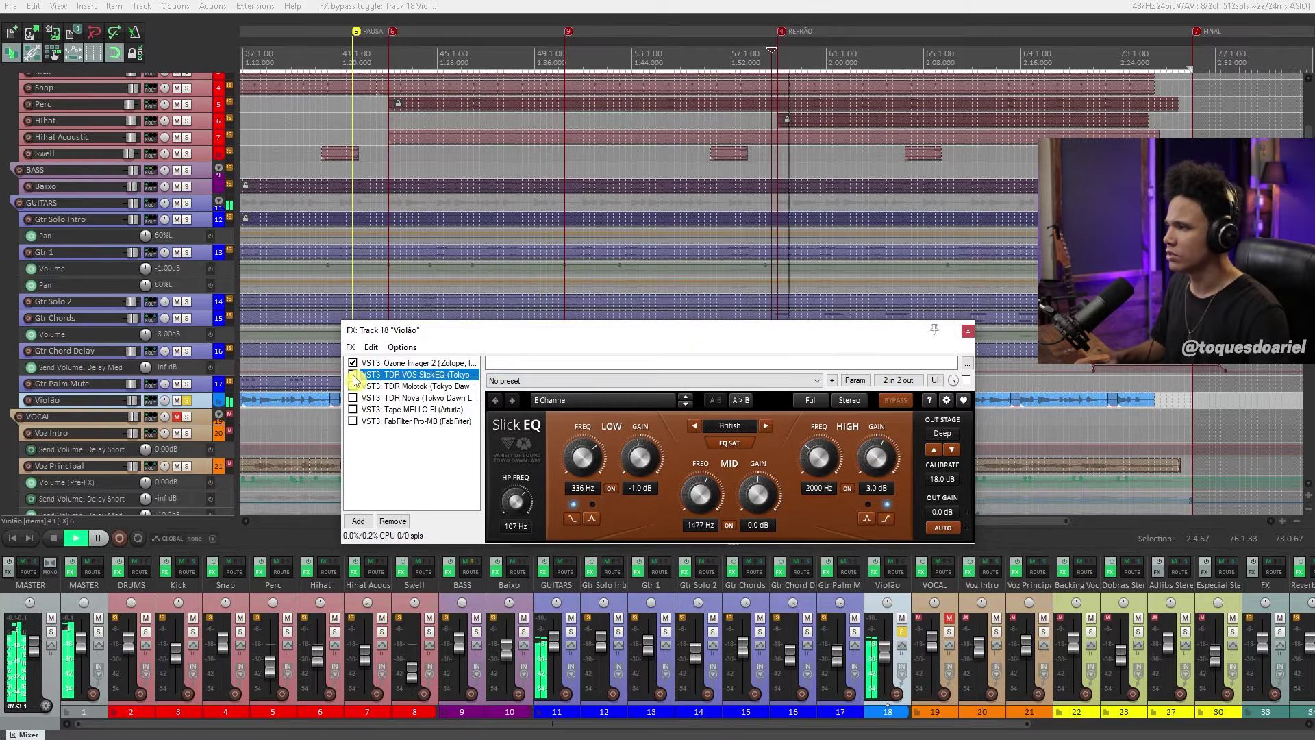
pyautogui.click(354, 375)
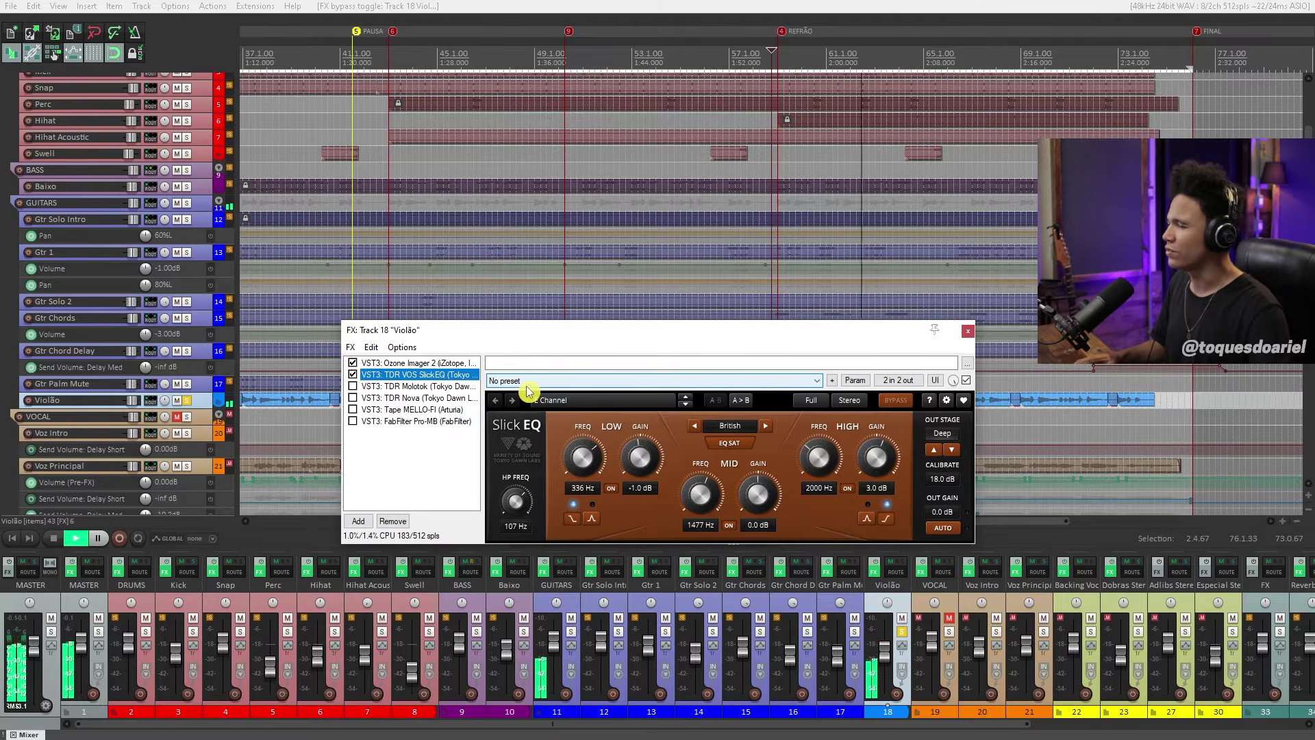
pyautogui.press('space')
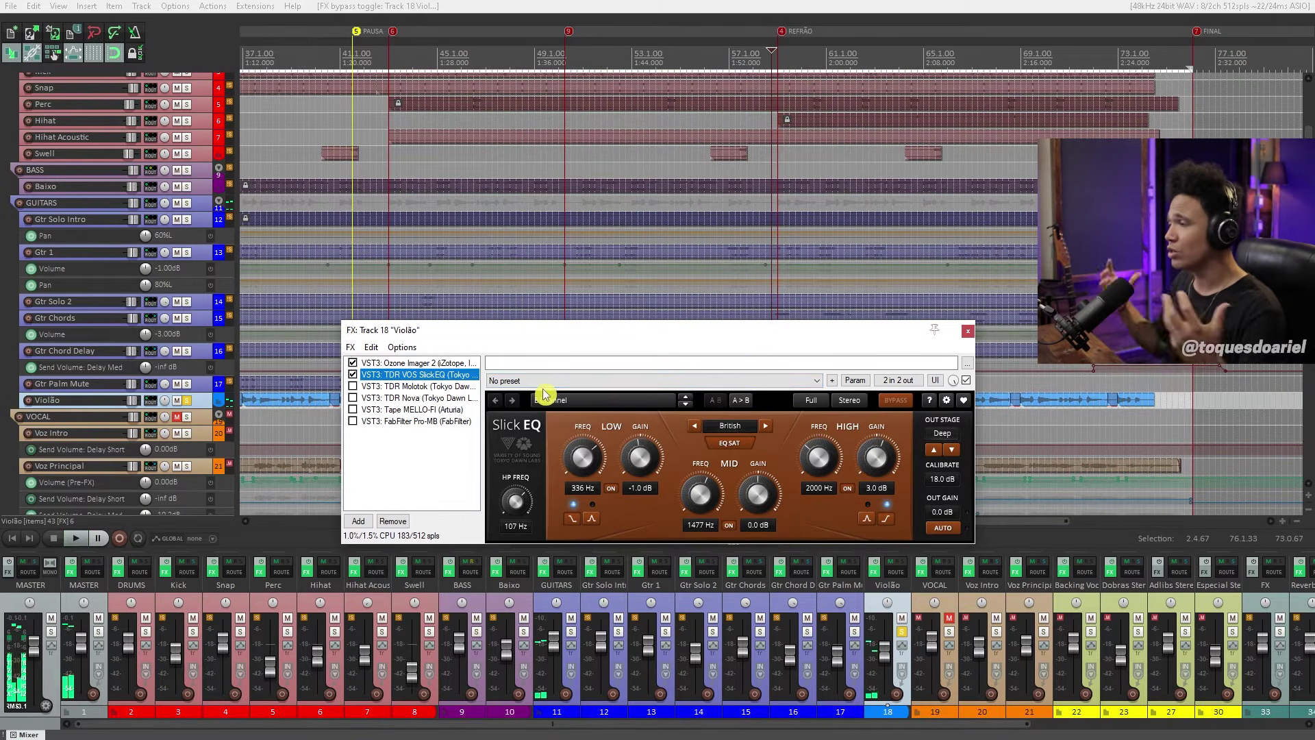
# Display the TDR Molotok compressor in the Violão FX chain and enable it
pyautogui.moveTo(575, 332); pyautogui.dragTo(593, 317)
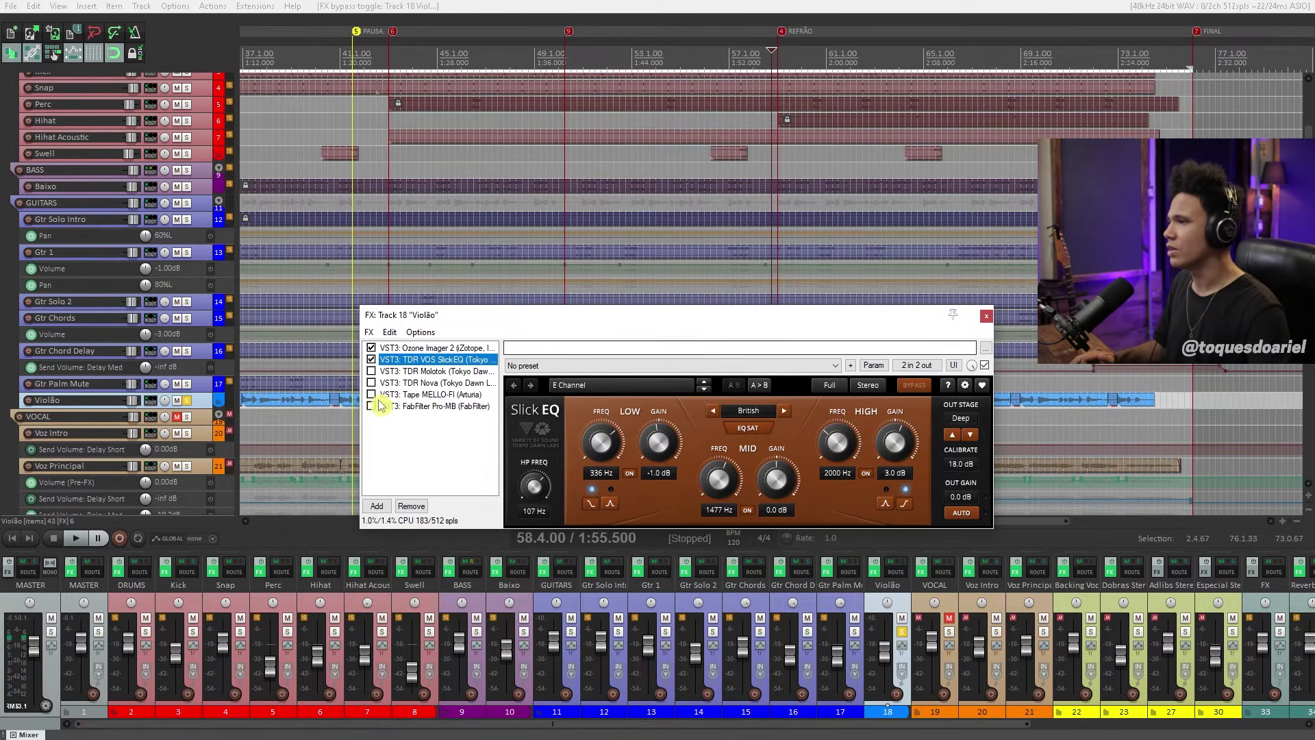
pyautogui.click(432, 372)
pyautogui.click(371, 370)
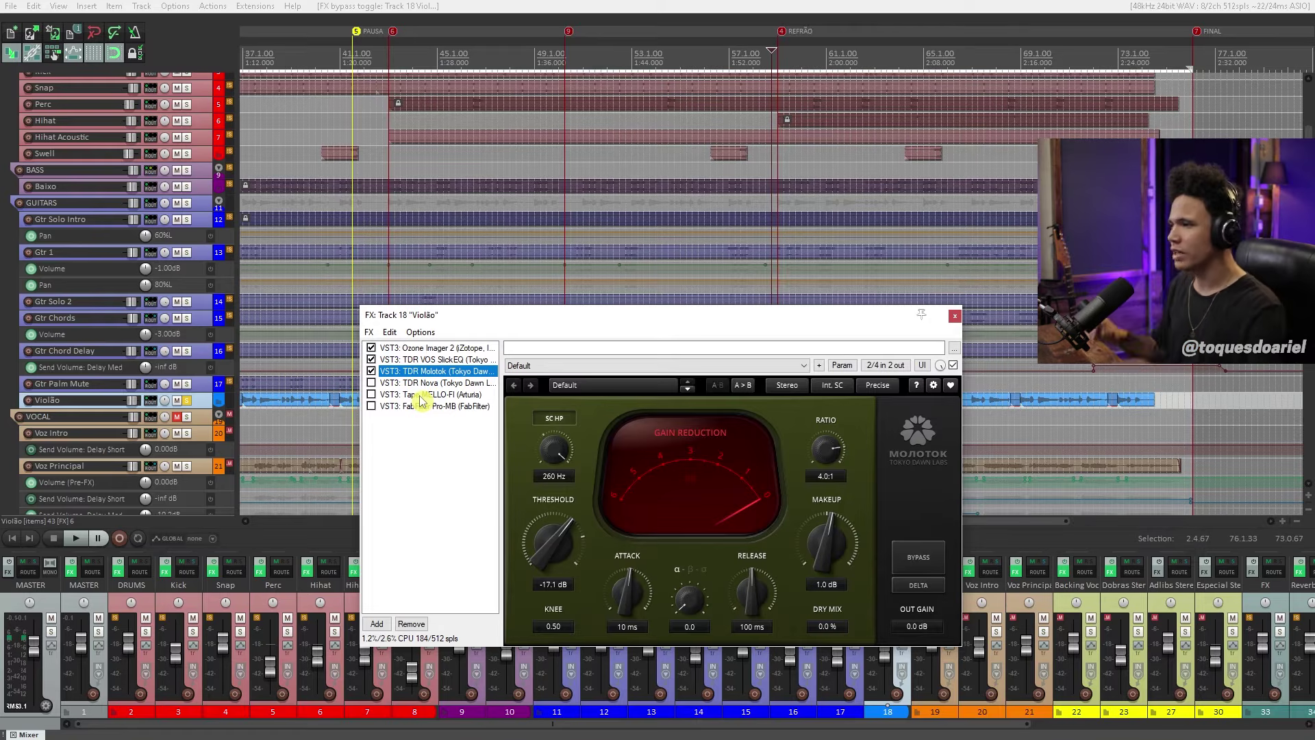
# Play the soloed Violão through the active TDR Molotok compressor in two passes and observe its gain reduction
pyautogui.moveTo(711, 328); pyautogui.dragTo(735, 457)
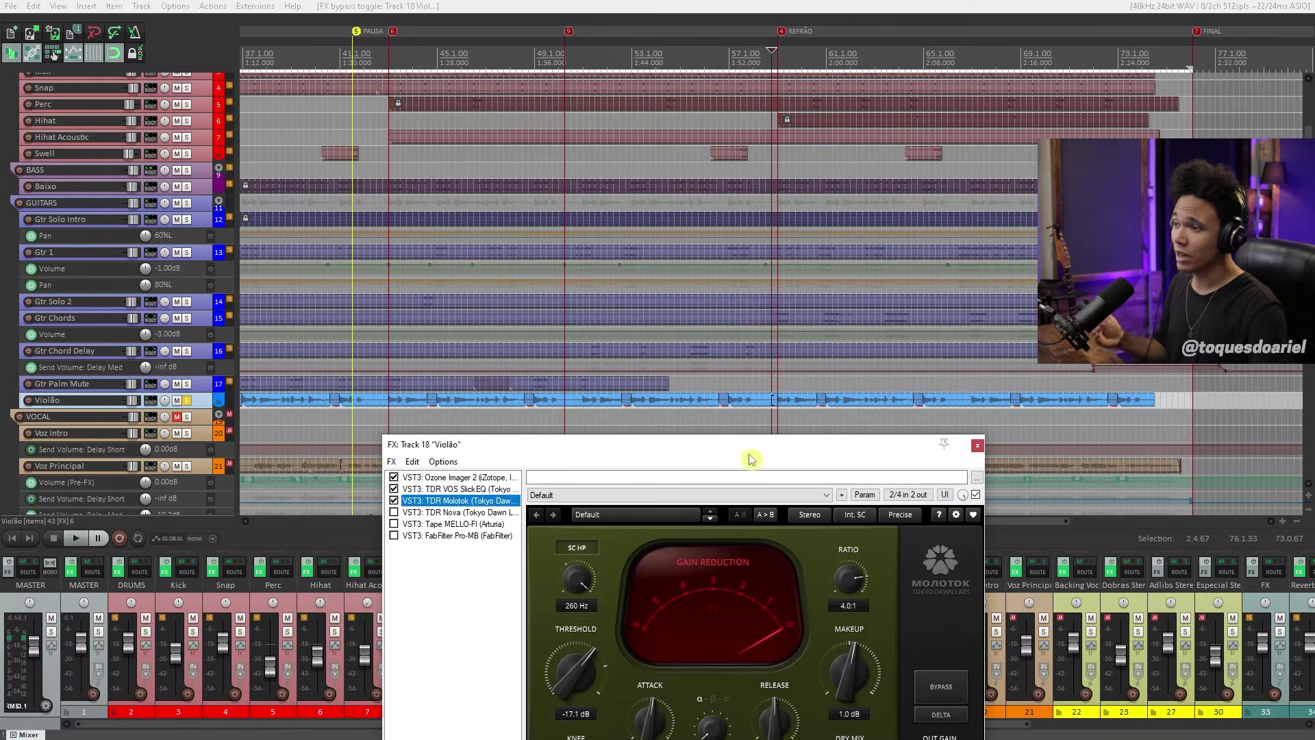
pyautogui.press('space')
pyautogui.moveTo(724, 452); pyautogui.dragTo(715, 308)
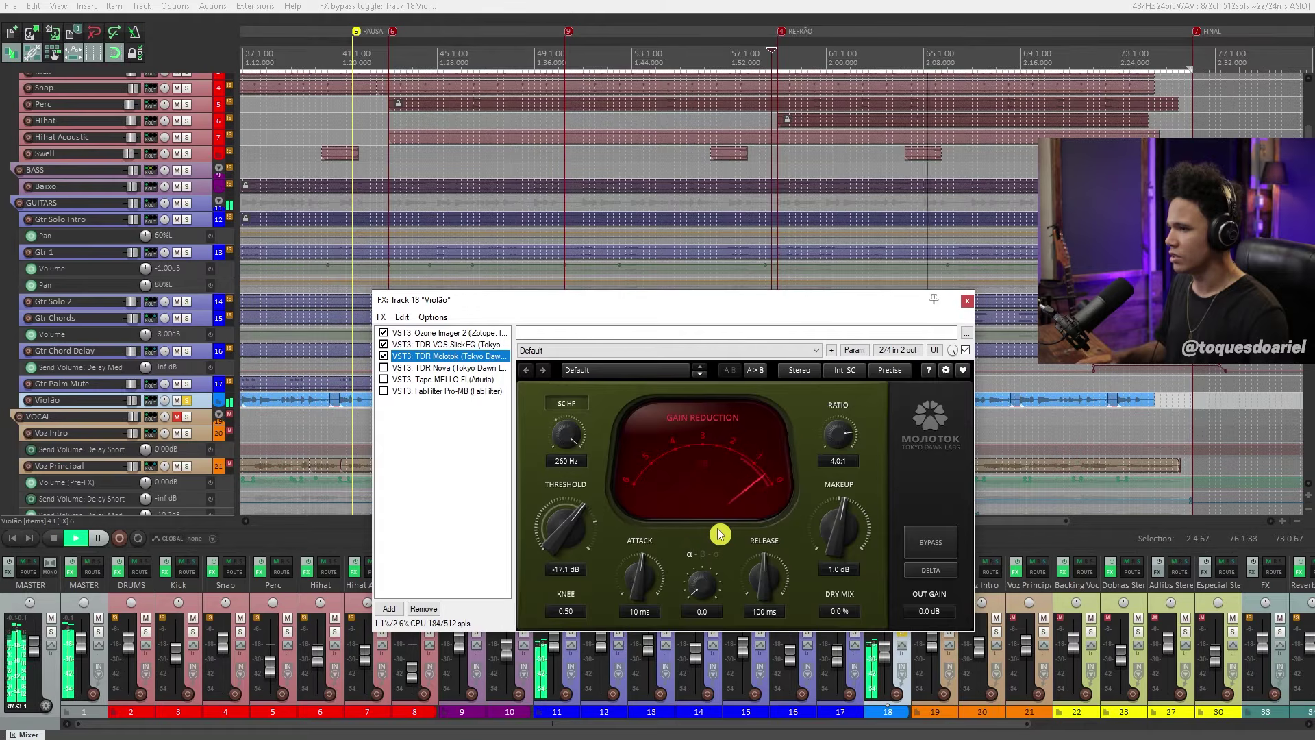
pyautogui.press('space')
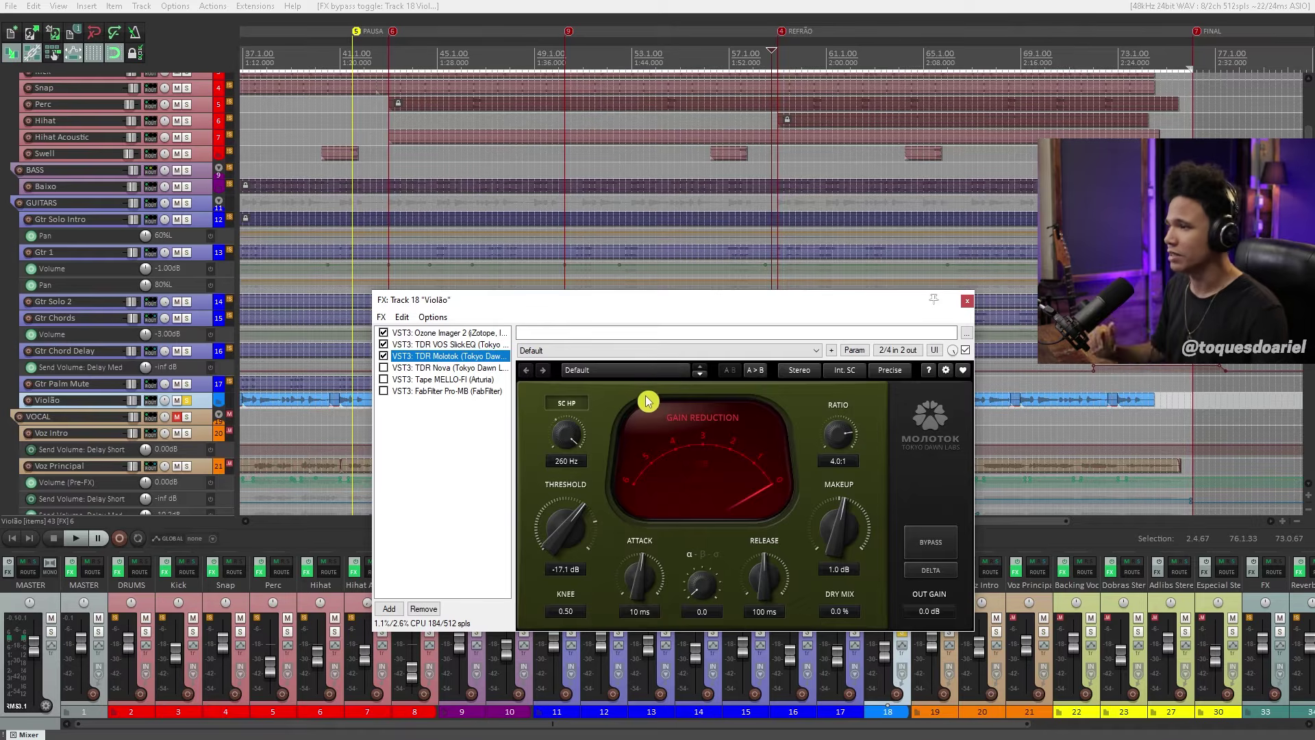
pyautogui.moveTo(680, 315); pyautogui.dragTo(689, 276)
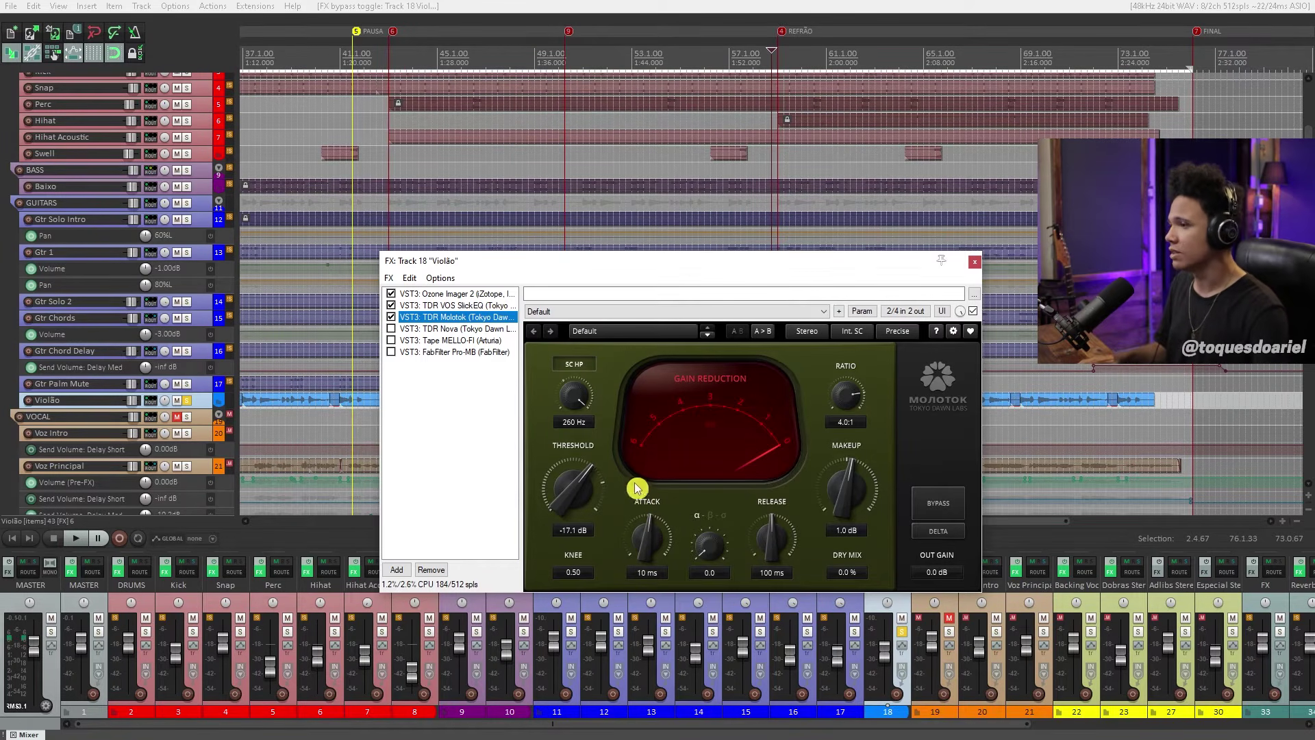
pyautogui.moveTo(728, 261); pyautogui.dragTo(731, 232)
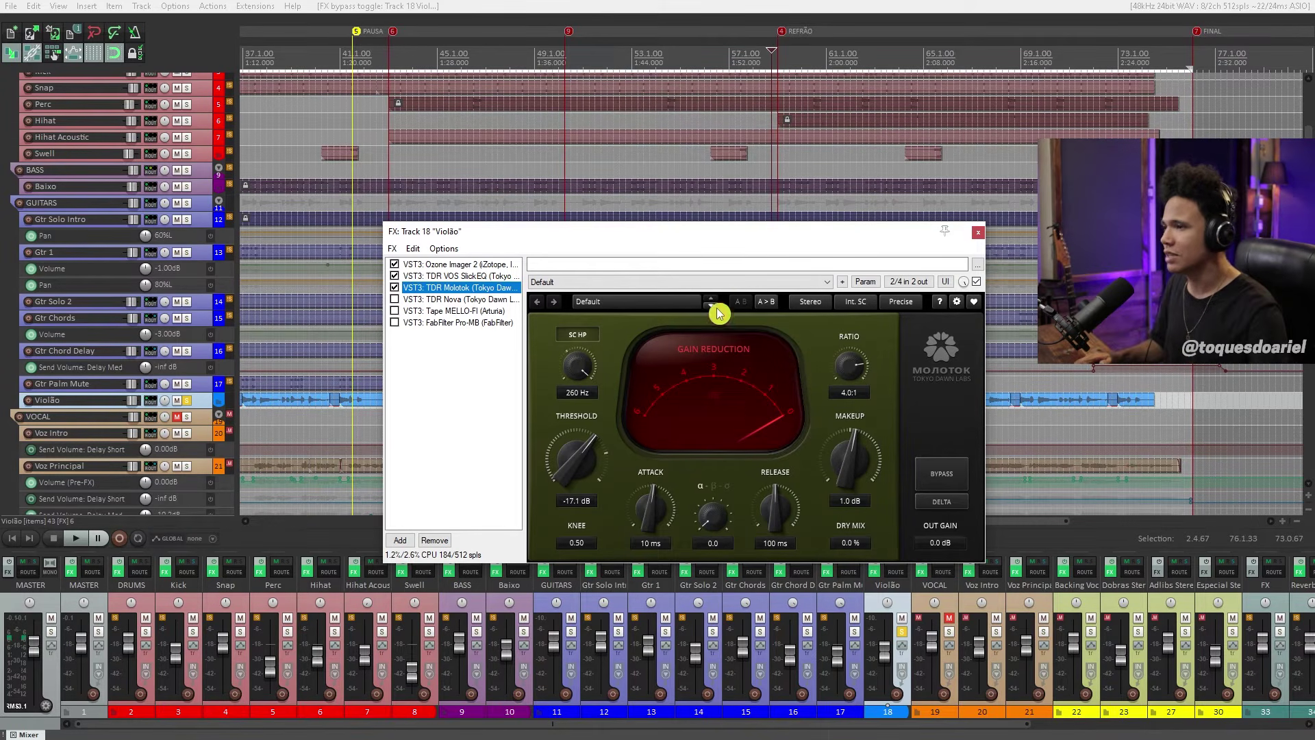
pyautogui.moveTo(708, 235); pyautogui.dragTo(684, 251)
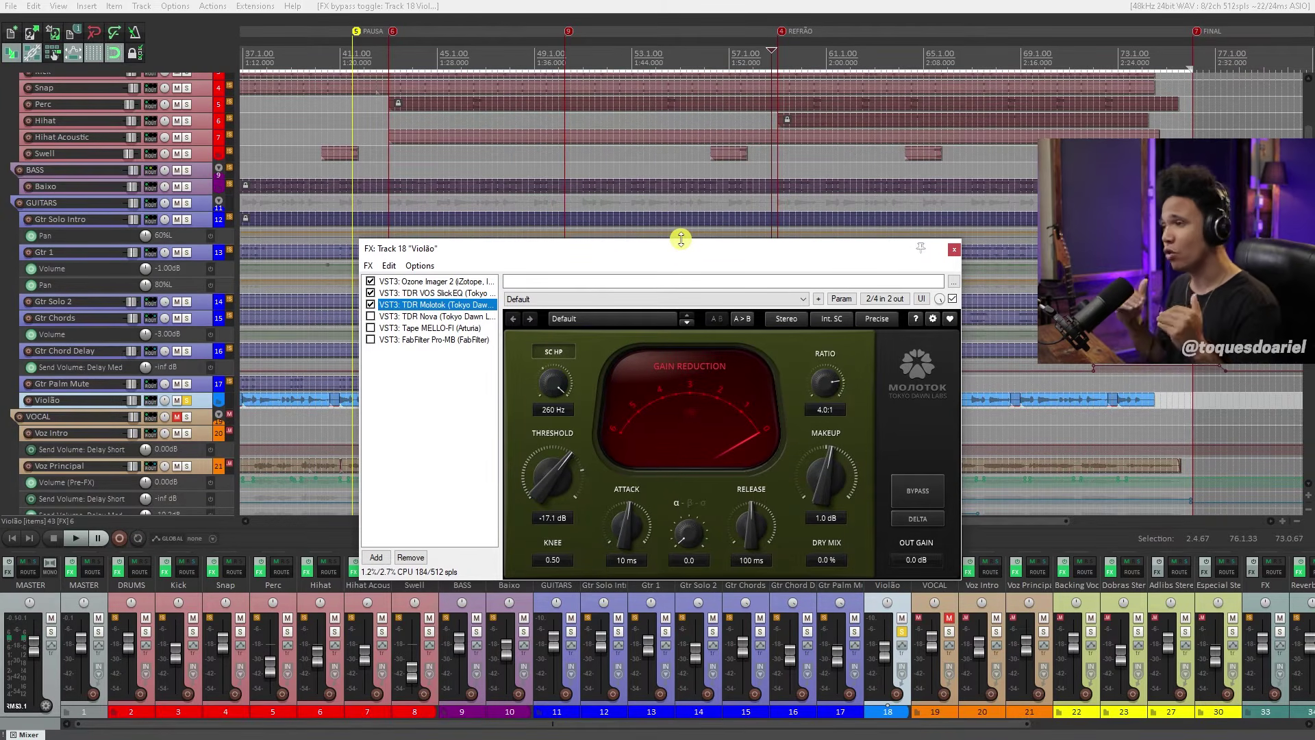
pyautogui.moveTo(635, 246); pyautogui.dragTo(660, 242)
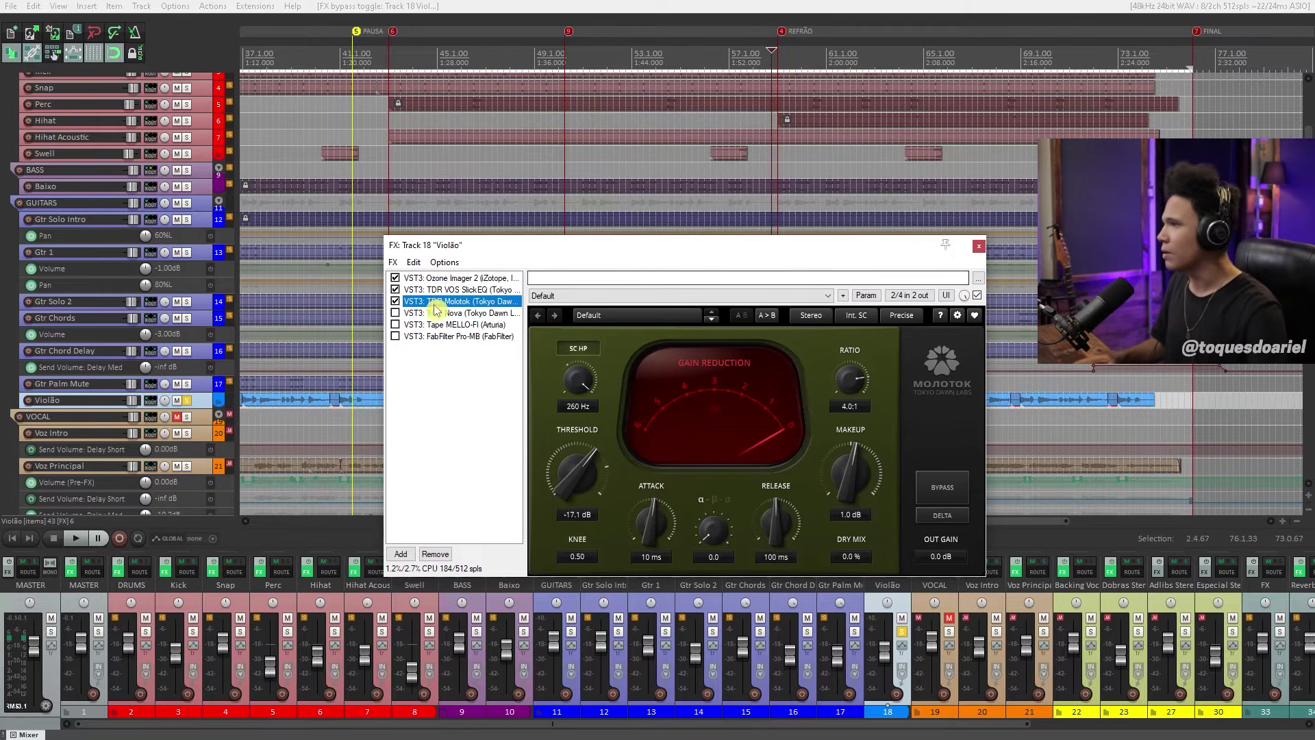
pyautogui.press('space')
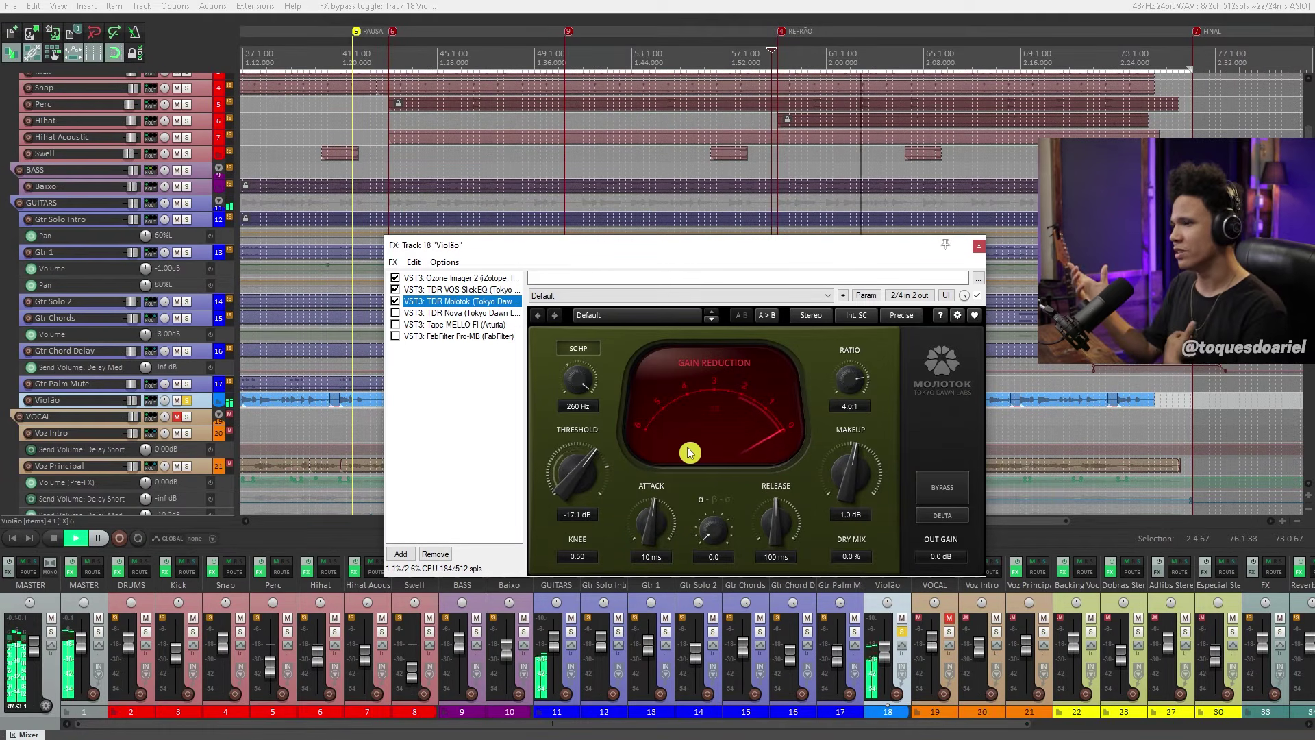
pyautogui.press('space')
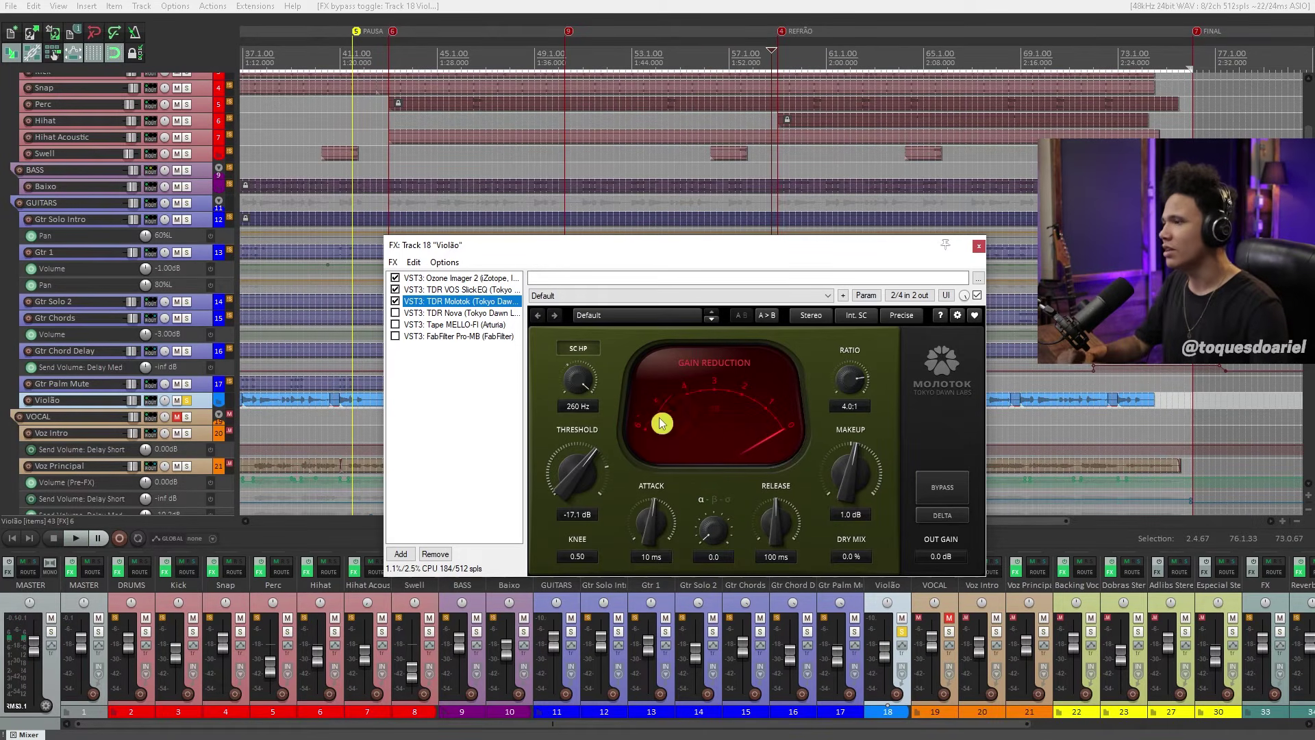
pyautogui.moveTo(603, 251); pyautogui.dragTo(635, 236)
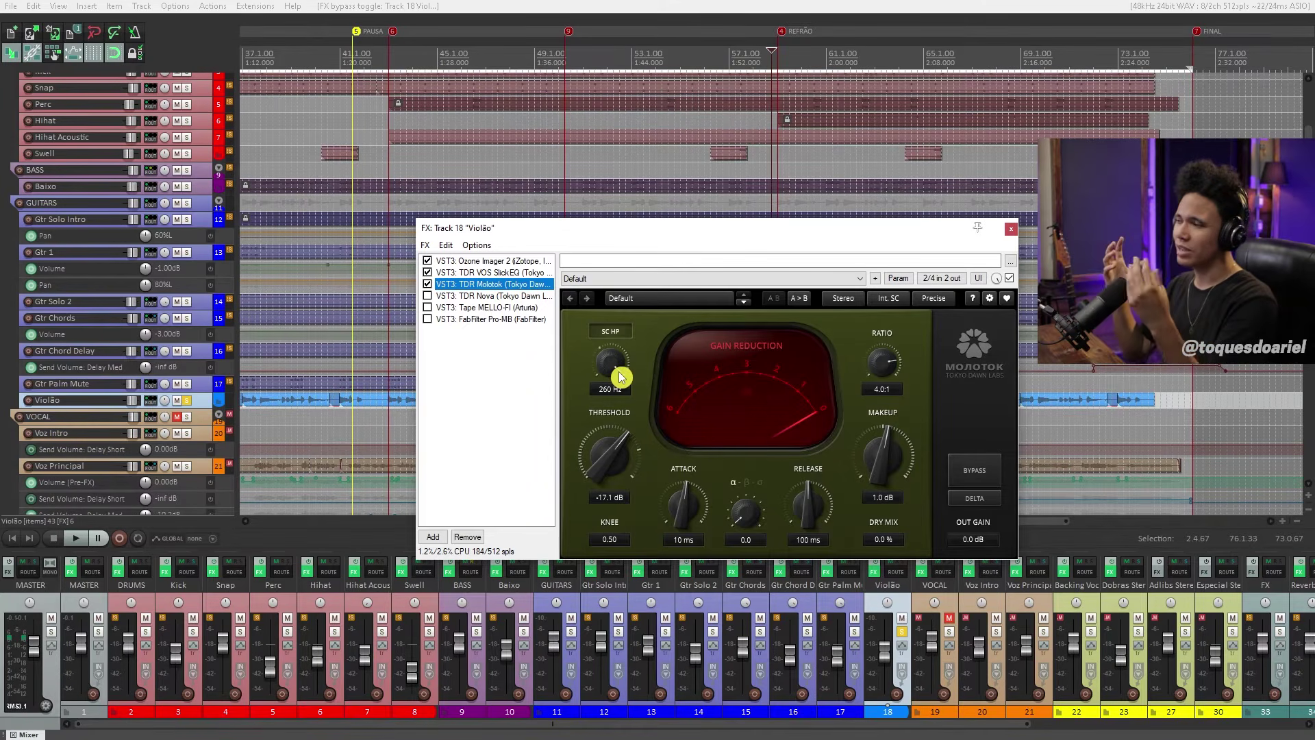
pyautogui.moveTo(620, 377)
pyautogui.mouseDown()
pyautogui.moveTo(587, 404)
pyautogui.moveTo(613, 396)
pyautogui.mouseUp()
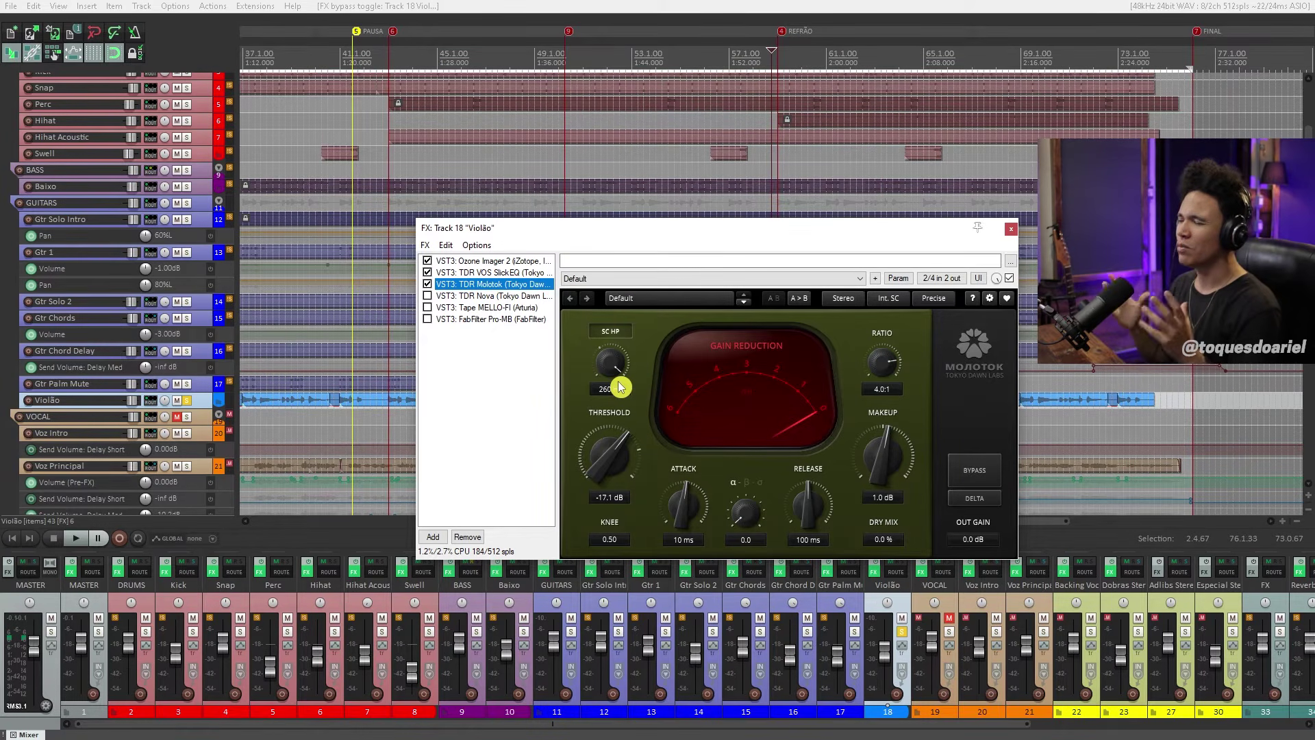
pyautogui.moveTo(671, 231); pyautogui.dragTo(643, 217)
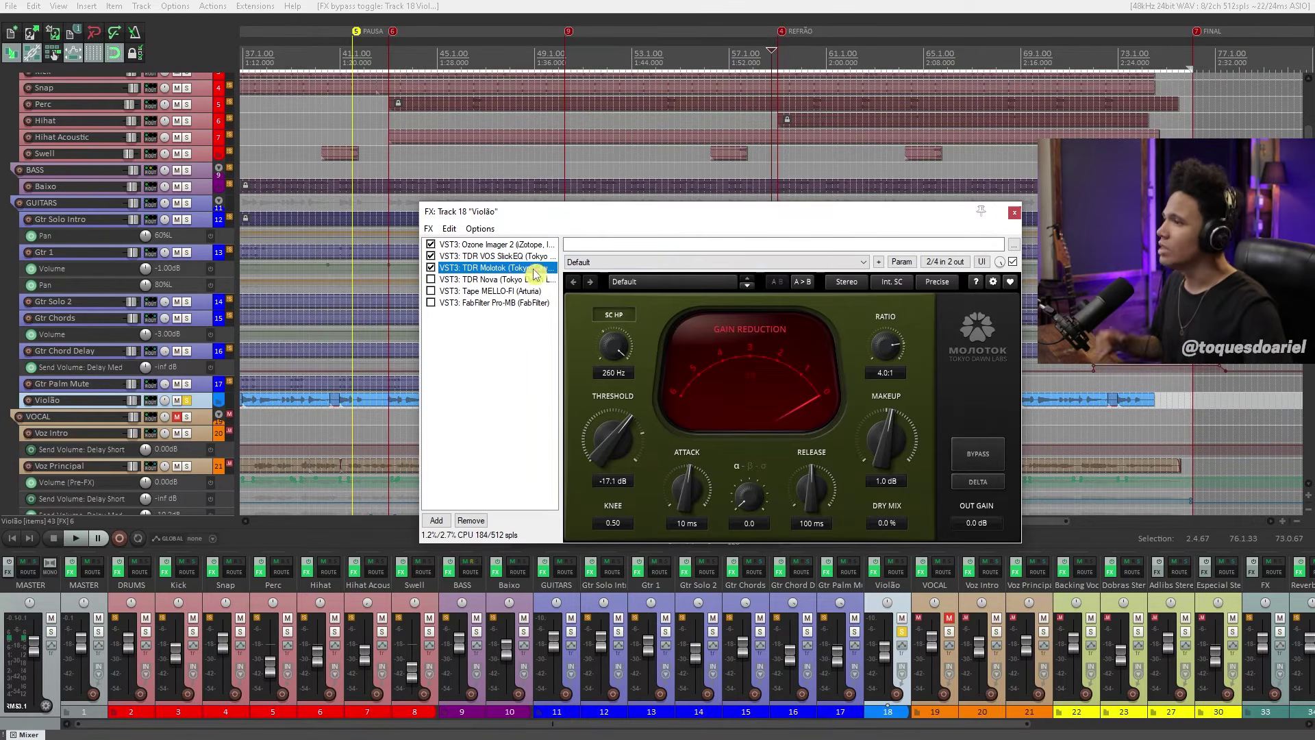
# Display the TDR Nova dynamic equalizer in the Violão FX chain, enable it, and play the soloed track through it
pyautogui.click(517, 283)
pyautogui.click(431, 279)
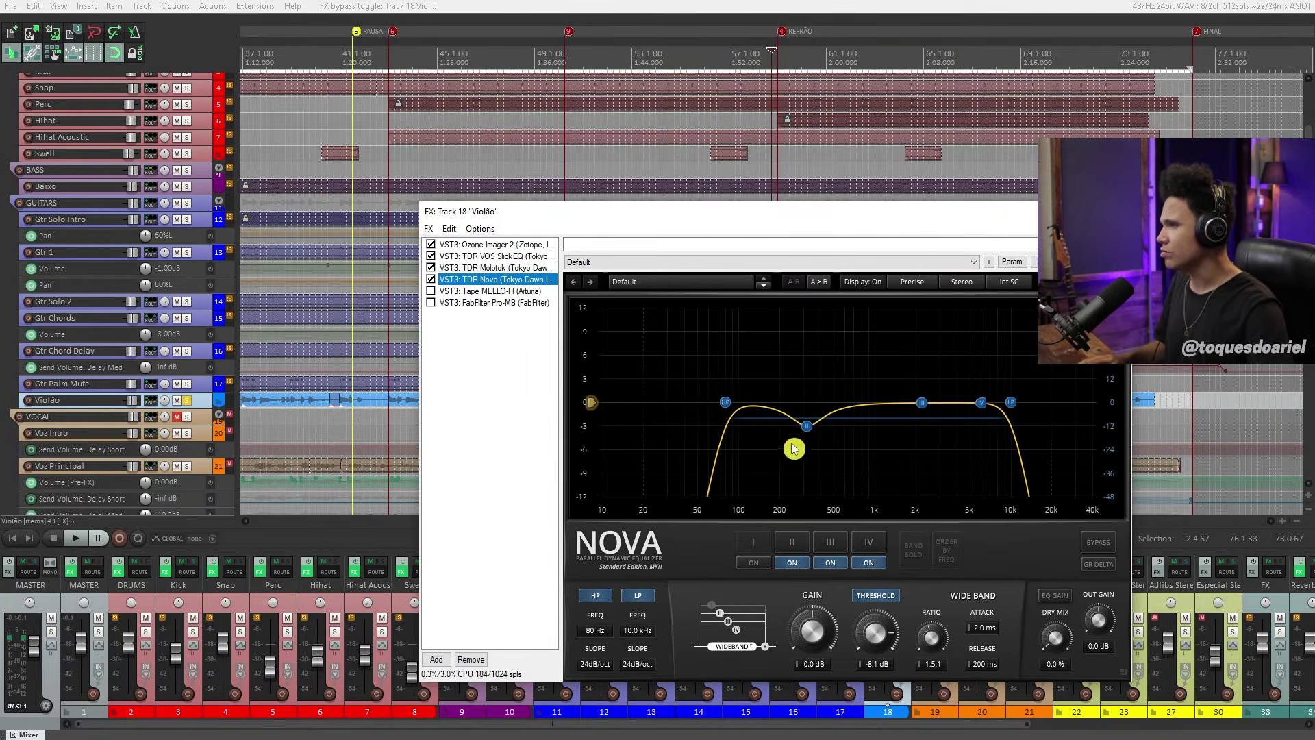
pyautogui.press('space')
pyautogui.moveTo(811, 217); pyautogui.dragTo(776, 213)
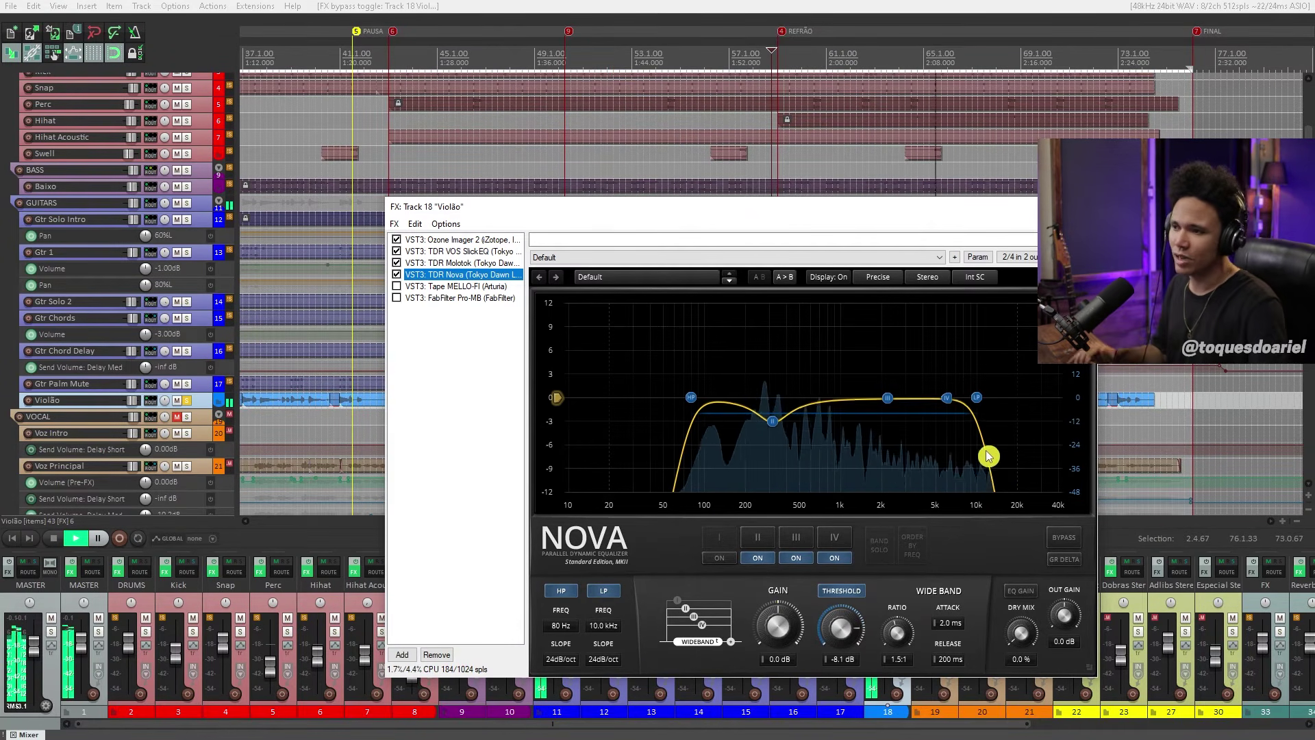
pyautogui.press('space')
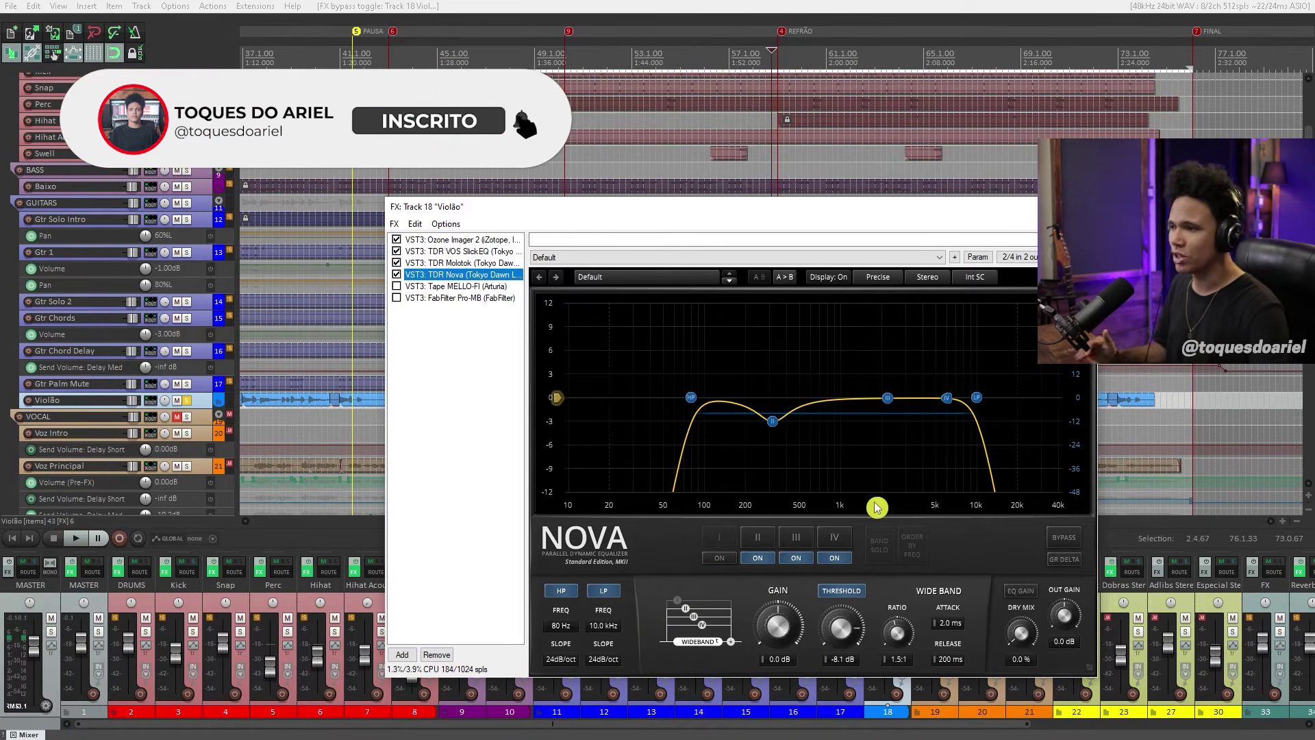
# Compare the Violão with TDR Nova's band II switched off and on during playback, leaving the band on
pyautogui.click(774, 425)
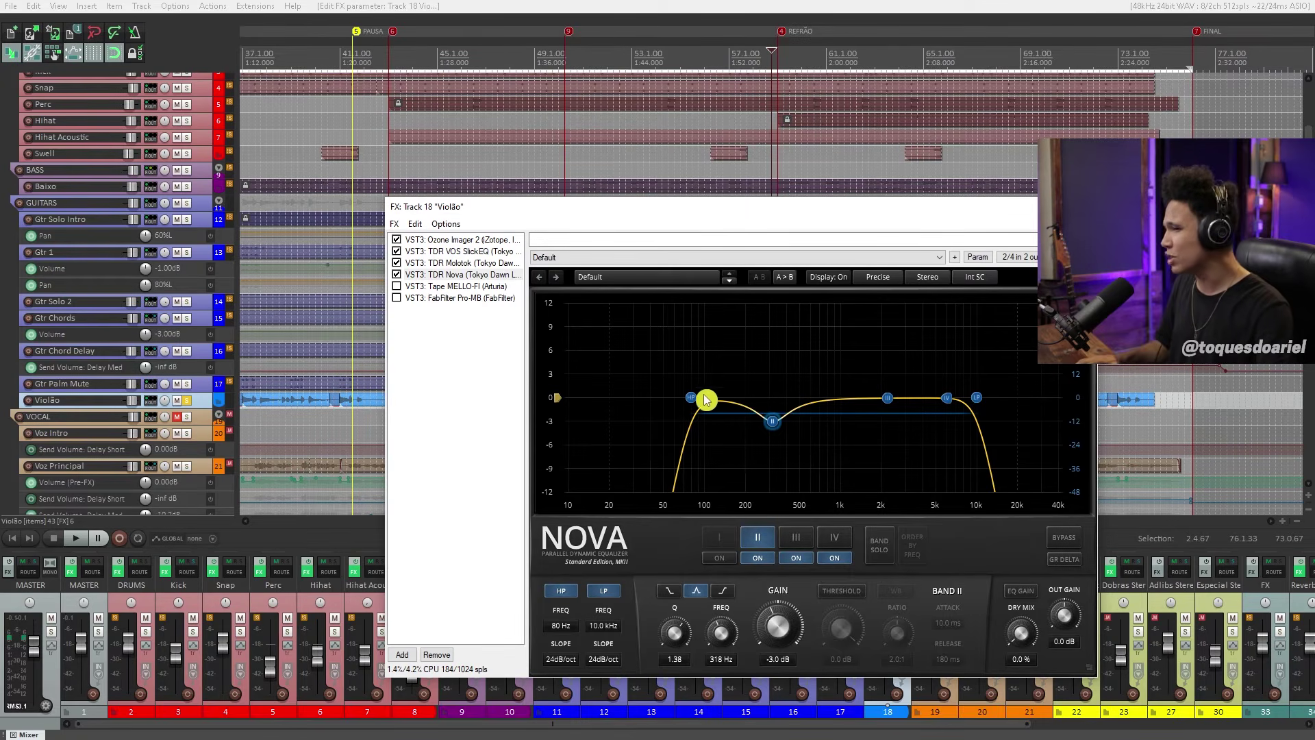
pyautogui.press('space')
pyautogui.click(760, 562)
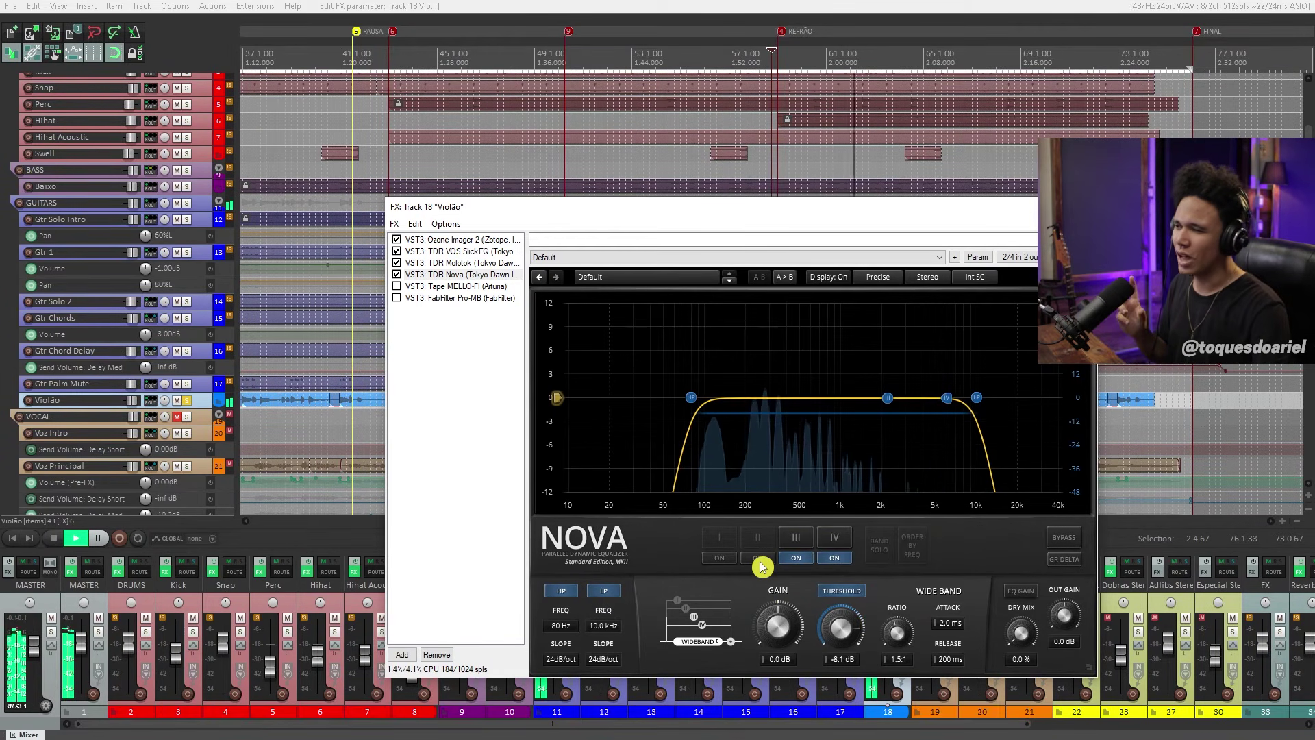
pyautogui.click(758, 558)
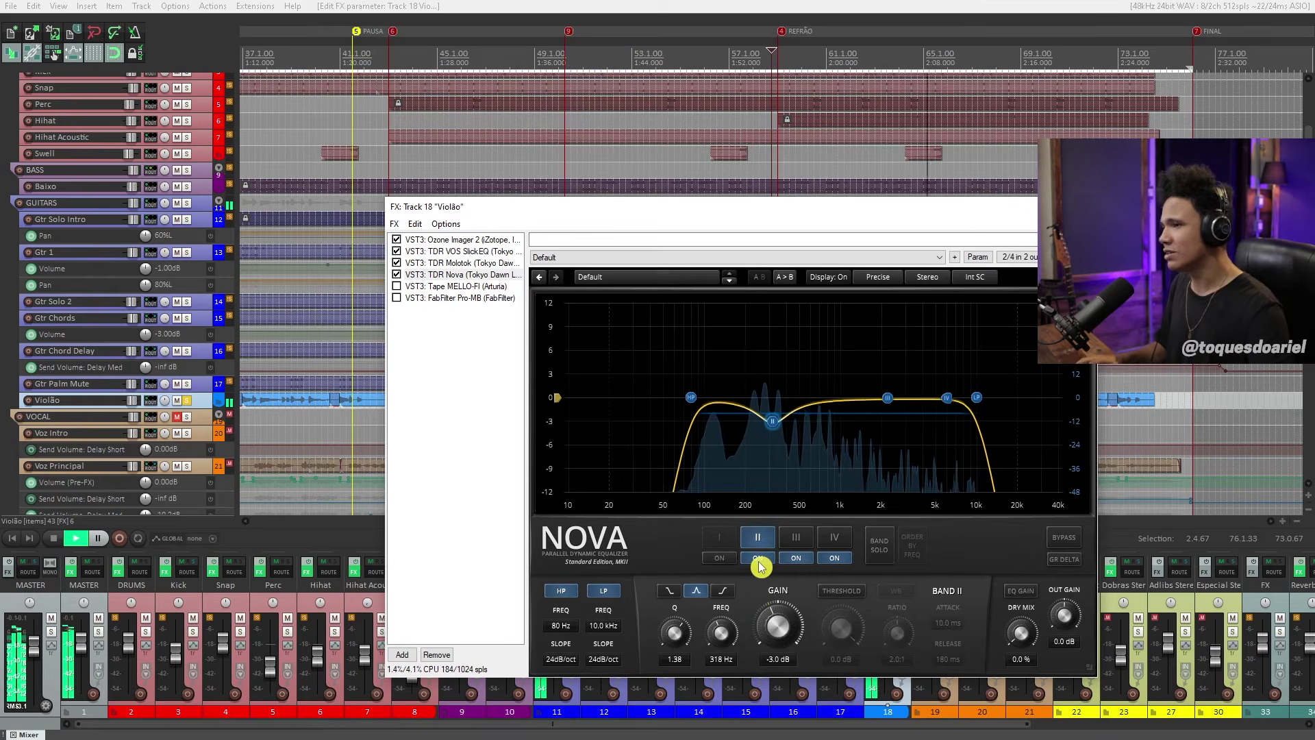
pyautogui.press('space')
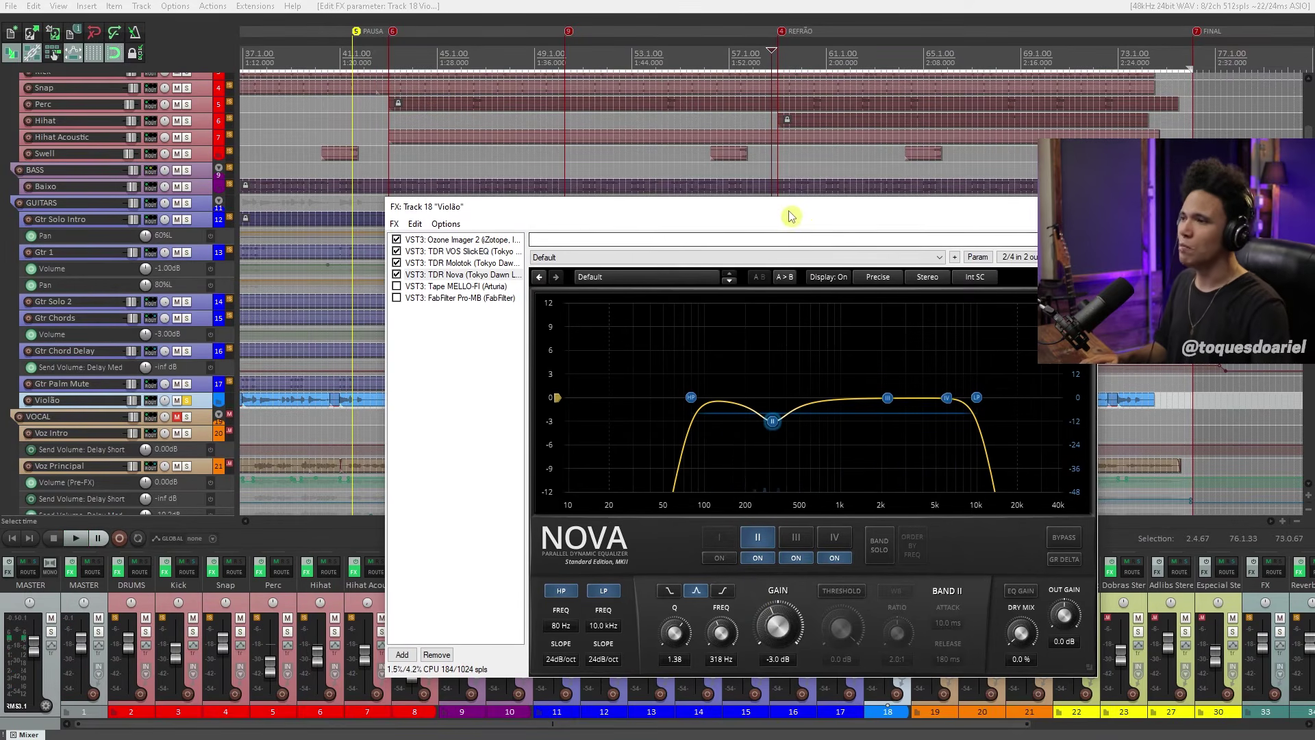
# Enable the Arturia Tape MELLO-FI plugin in the Violão FX chain and display its controls
pyautogui.moveTo(787, 209); pyautogui.dragTo(734, 193)
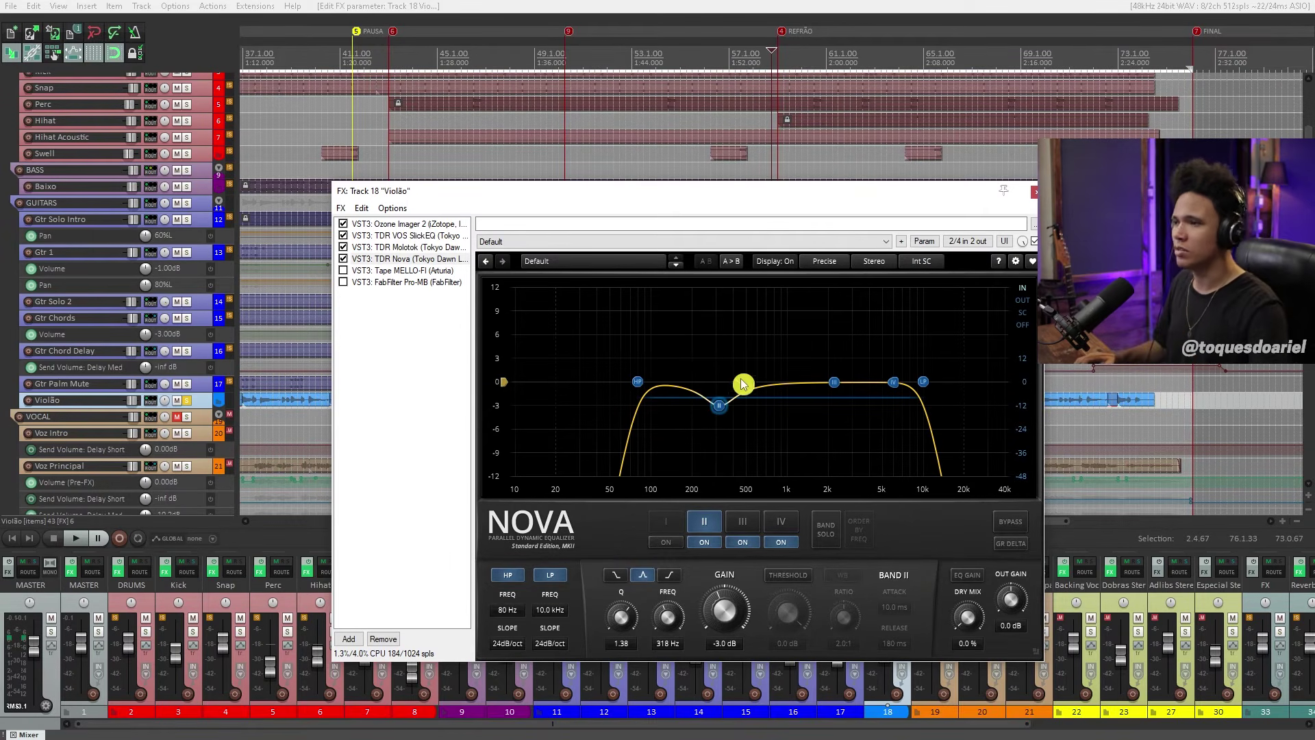
pyautogui.moveTo(660, 198); pyautogui.dragTo(675, 181)
pyautogui.click(359, 254)
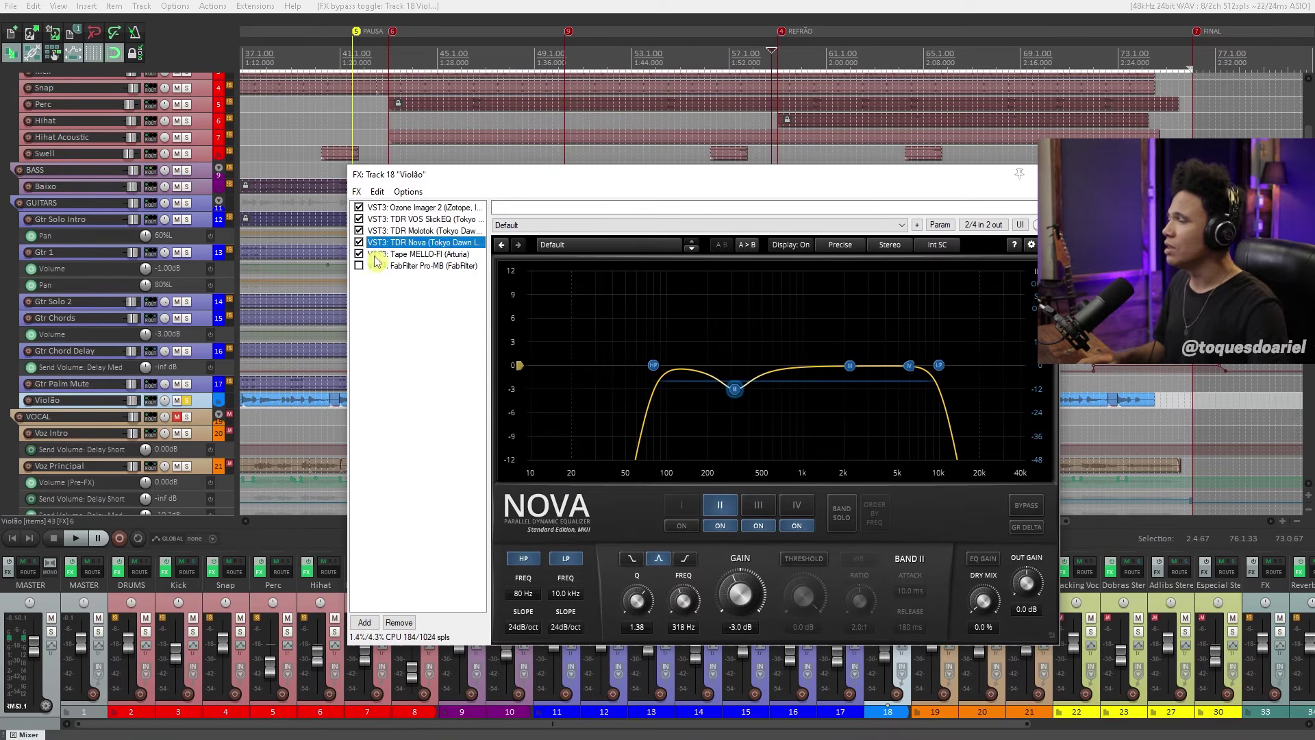
pyautogui.click(389, 255)
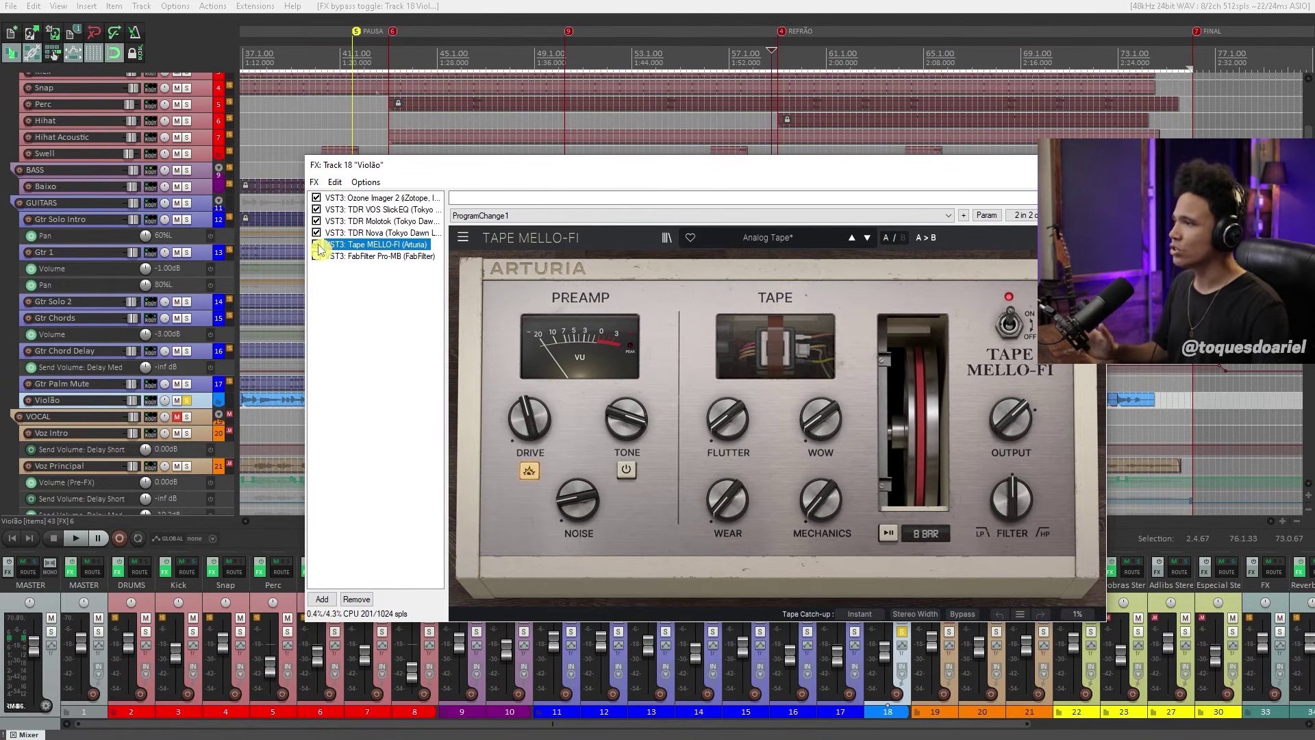
# Compare the Violão with Tape MELLO-FI bypassed and active during playback, leaving the tape plugin enabled
pyautogui.moveTo(581, 167); pyautogui.dragTo(558, 353)
pyautogui.press('space')
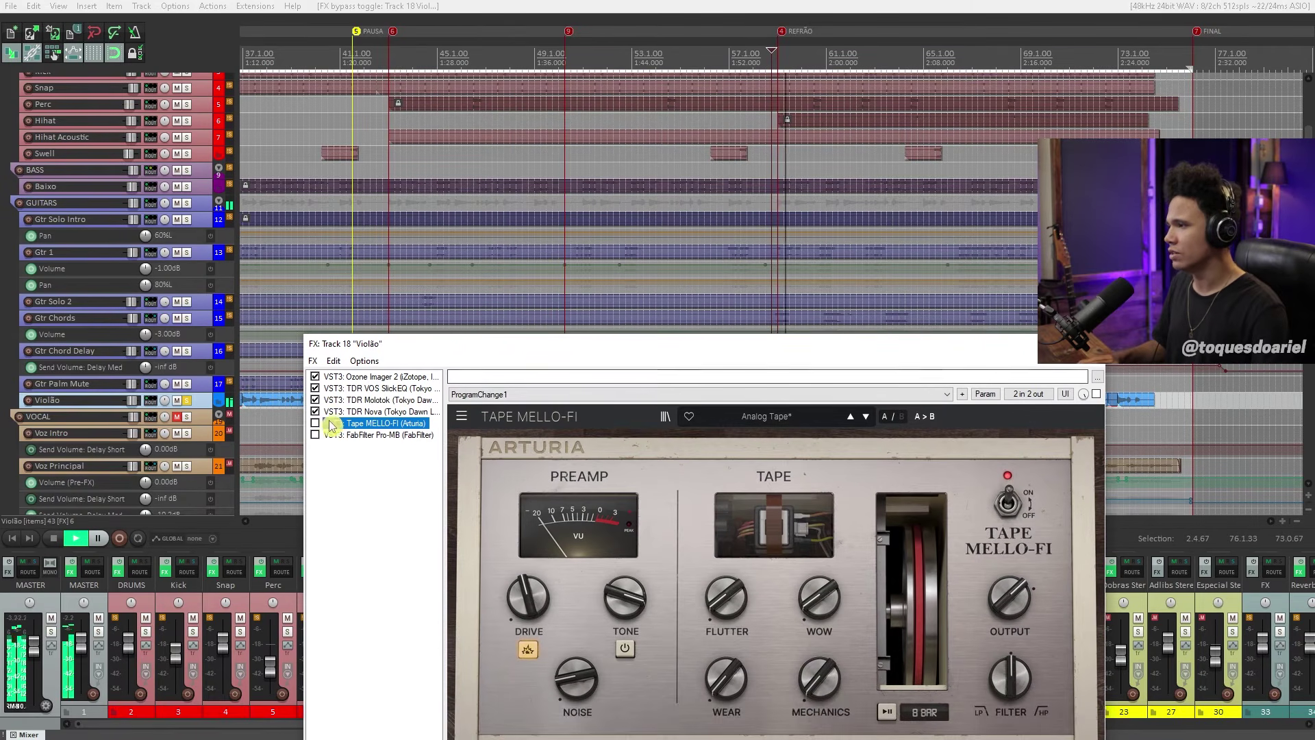
pyautogui.click(315, 423)
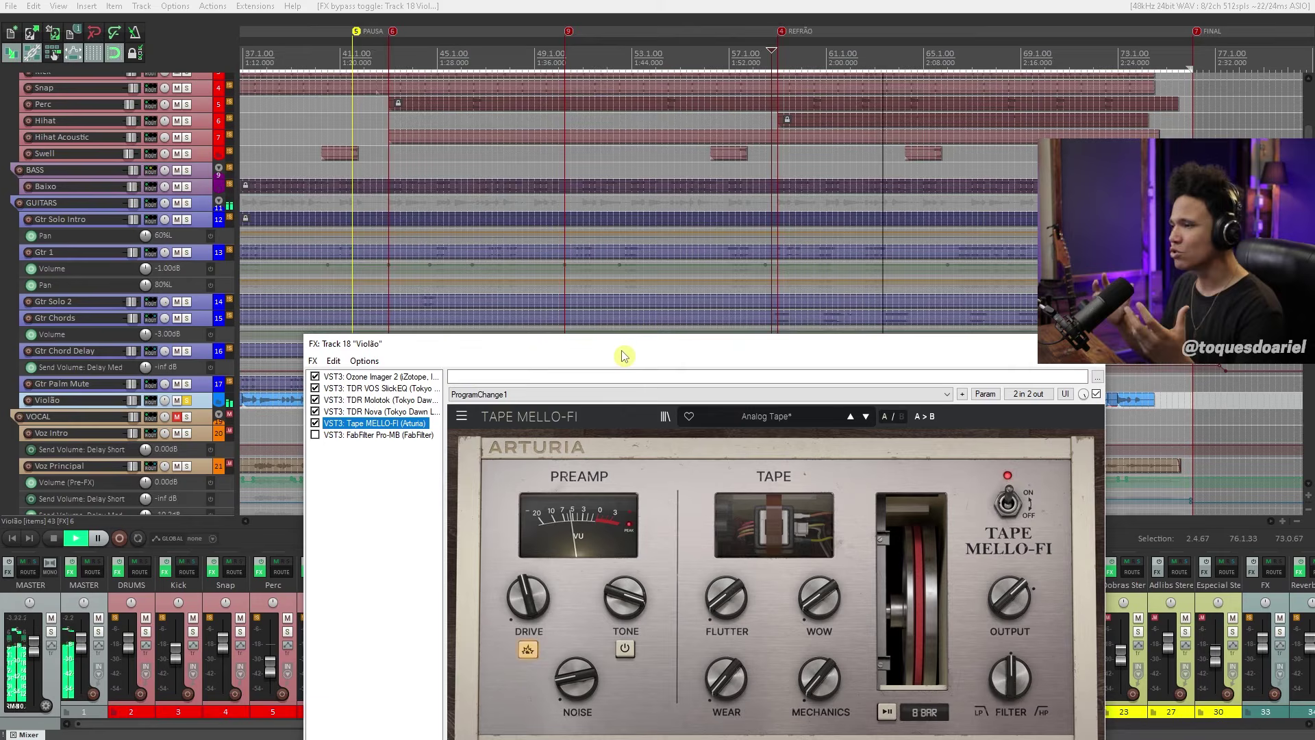
pyautogui.moveTo(633, 353); pyautogui.dragTo(619, 190)
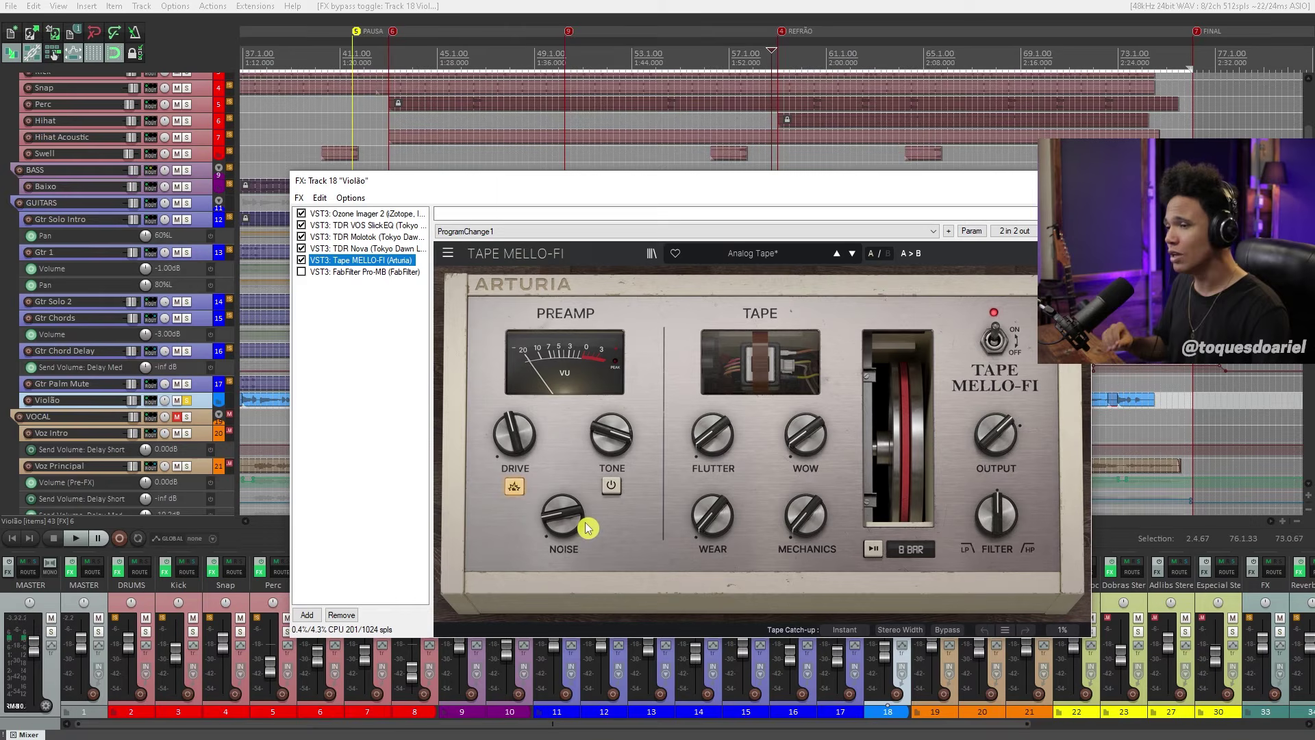
# Display the FabFilter Pro-MB multiband compressor in the Violão FX chain and enable it
pyautogui.click(370, 272)
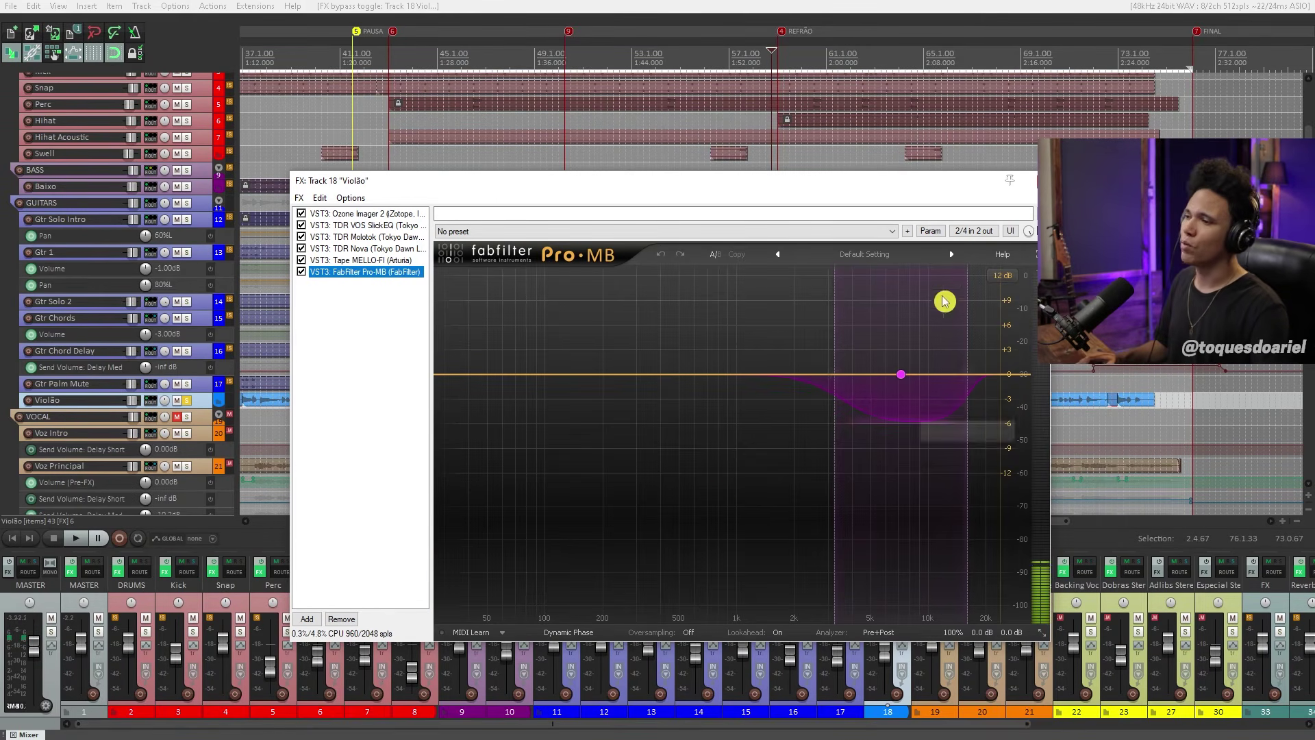
pyautogui.moveTo(896, 197); pyautogui.dragTo(901, 136)
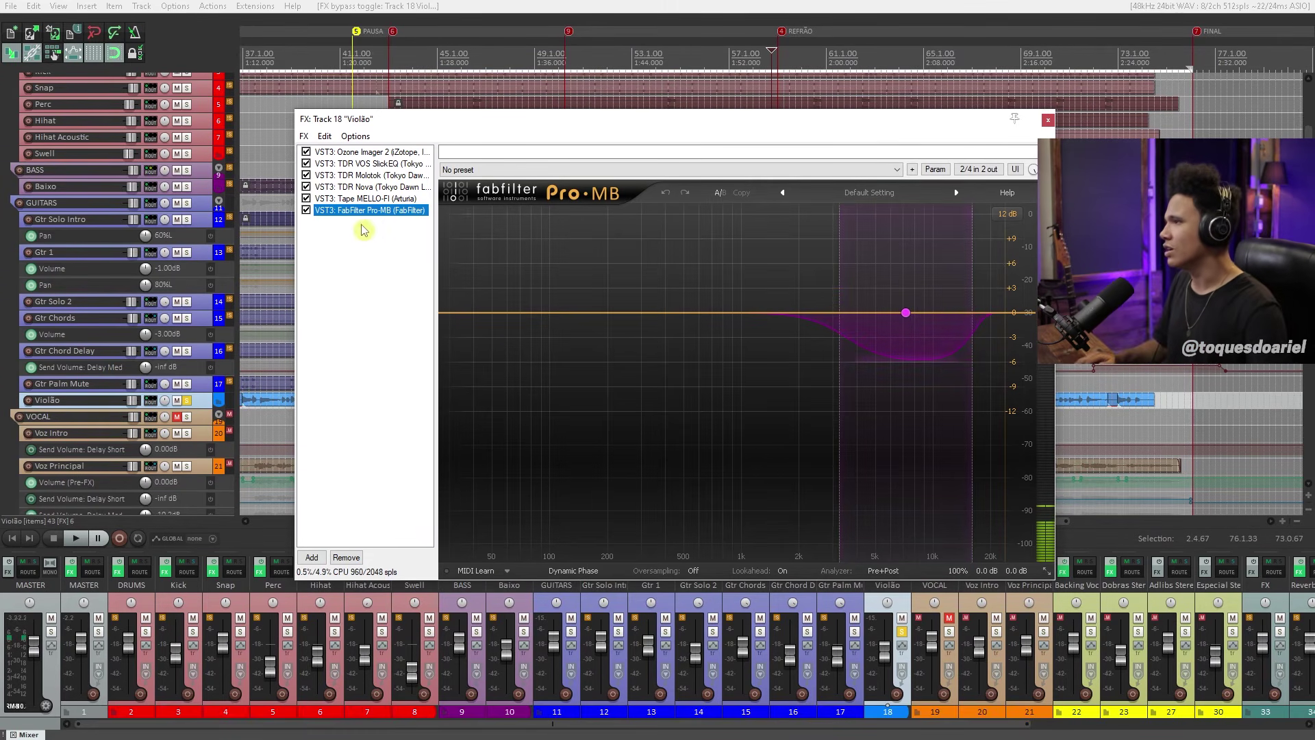
# Compare the Violão with FabFilter Pro-MB bypassed and active during playback, leaving the compressor enabled
pyautogui.click(306, 210)
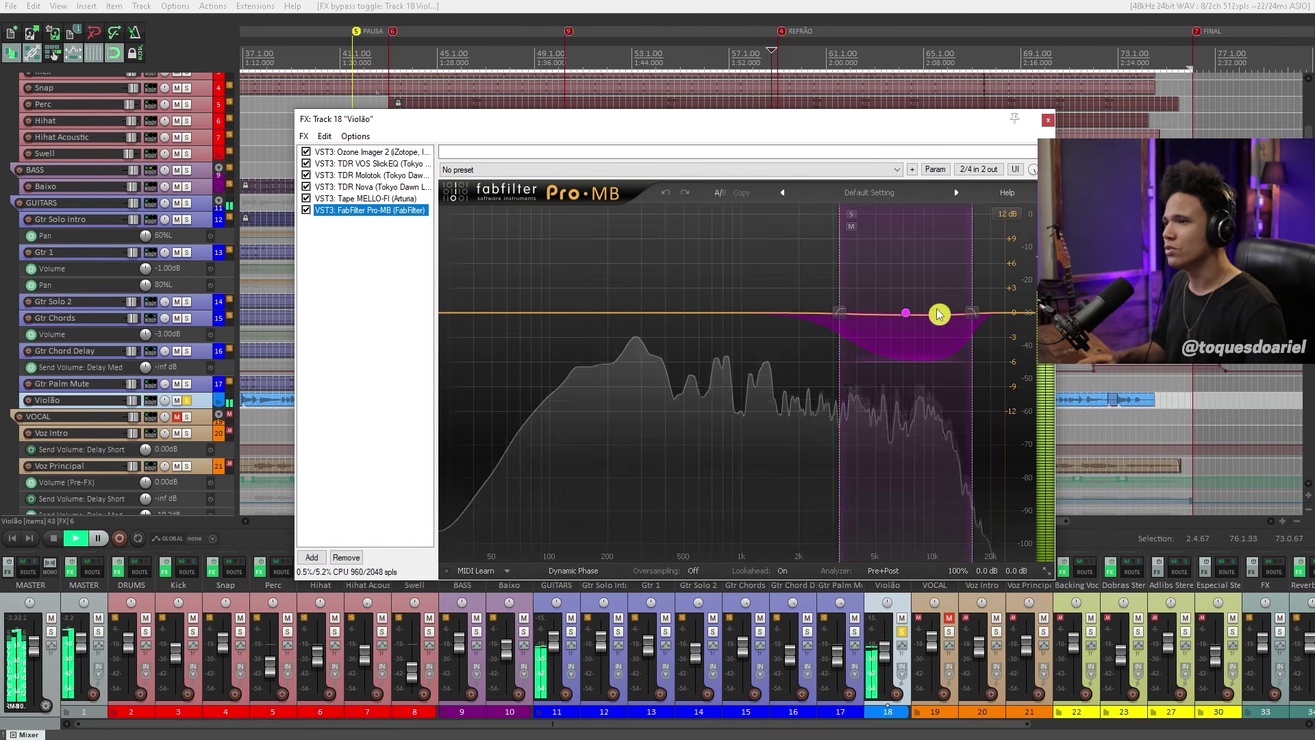
pyautogui.press('space')
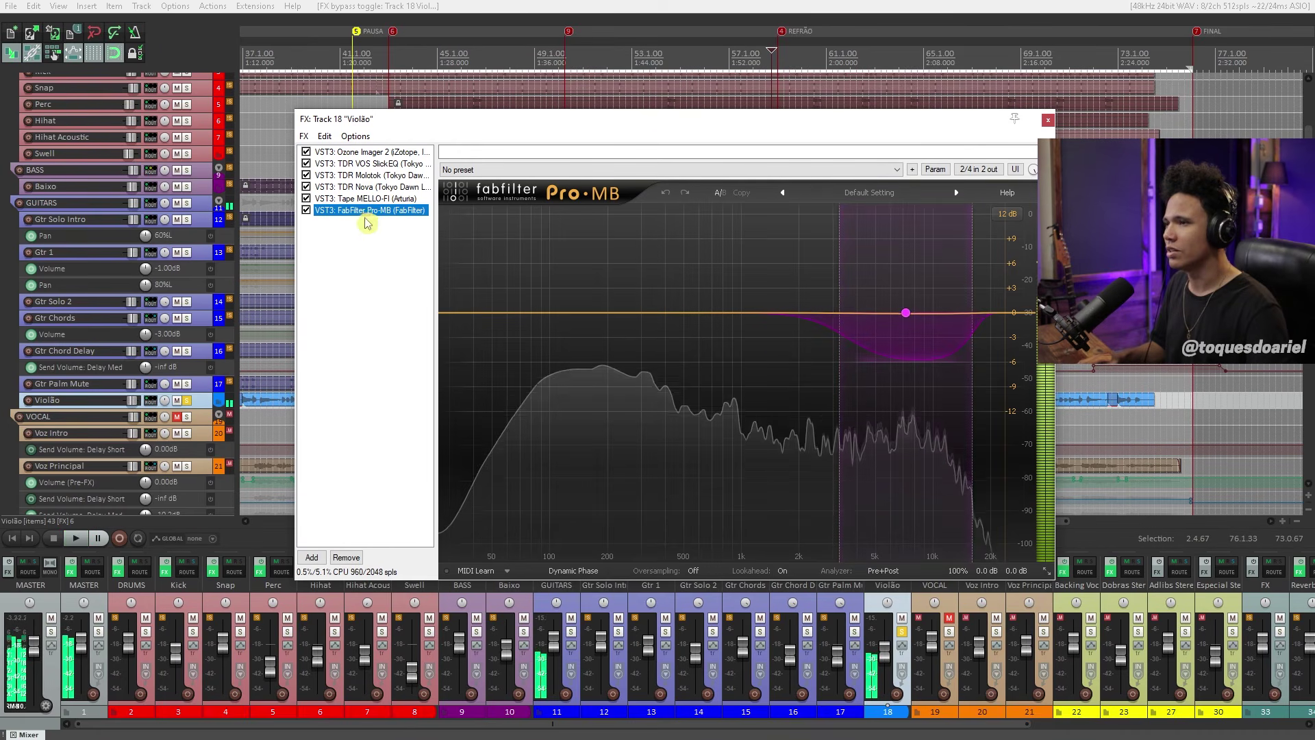
pyautogui.moveTo(749, 119); pyautogui.dragTo(752, 238)
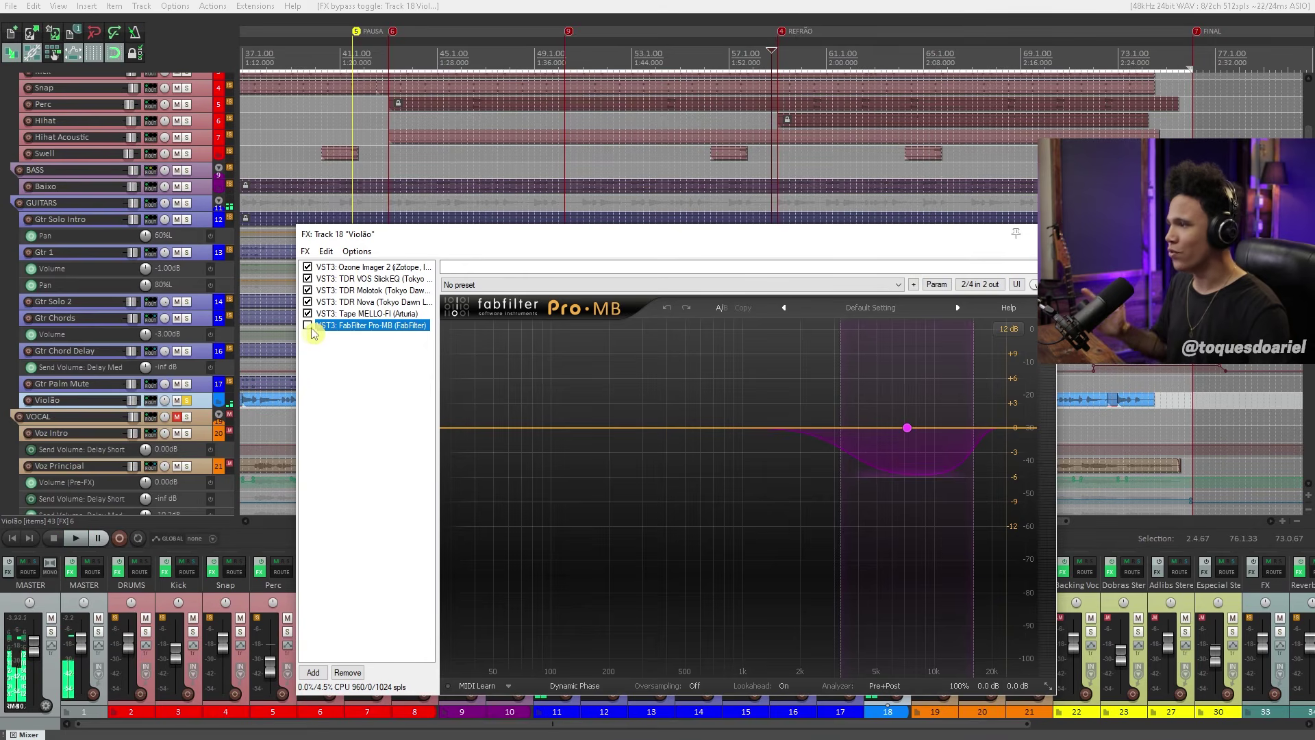
pyautogui.moveTo(639, 241); pyautogui.dragTo(640, 231)
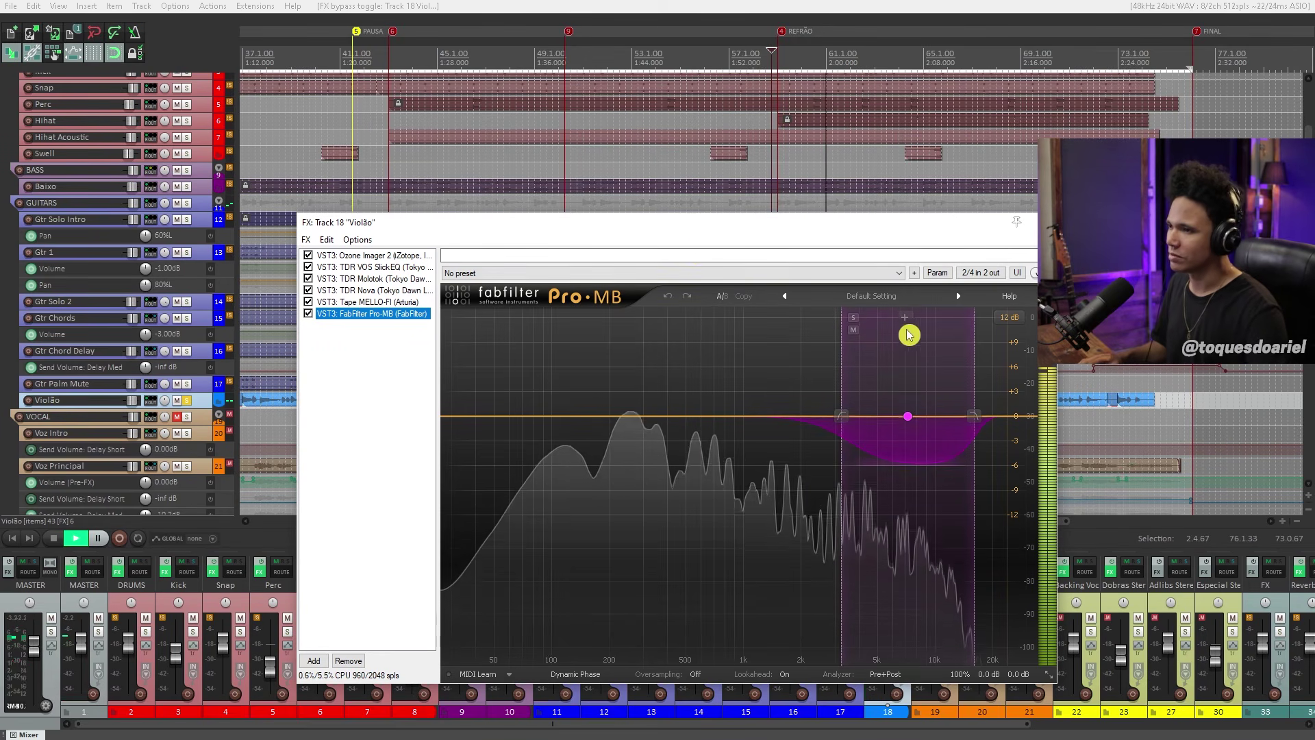
pyautogui.press('space')
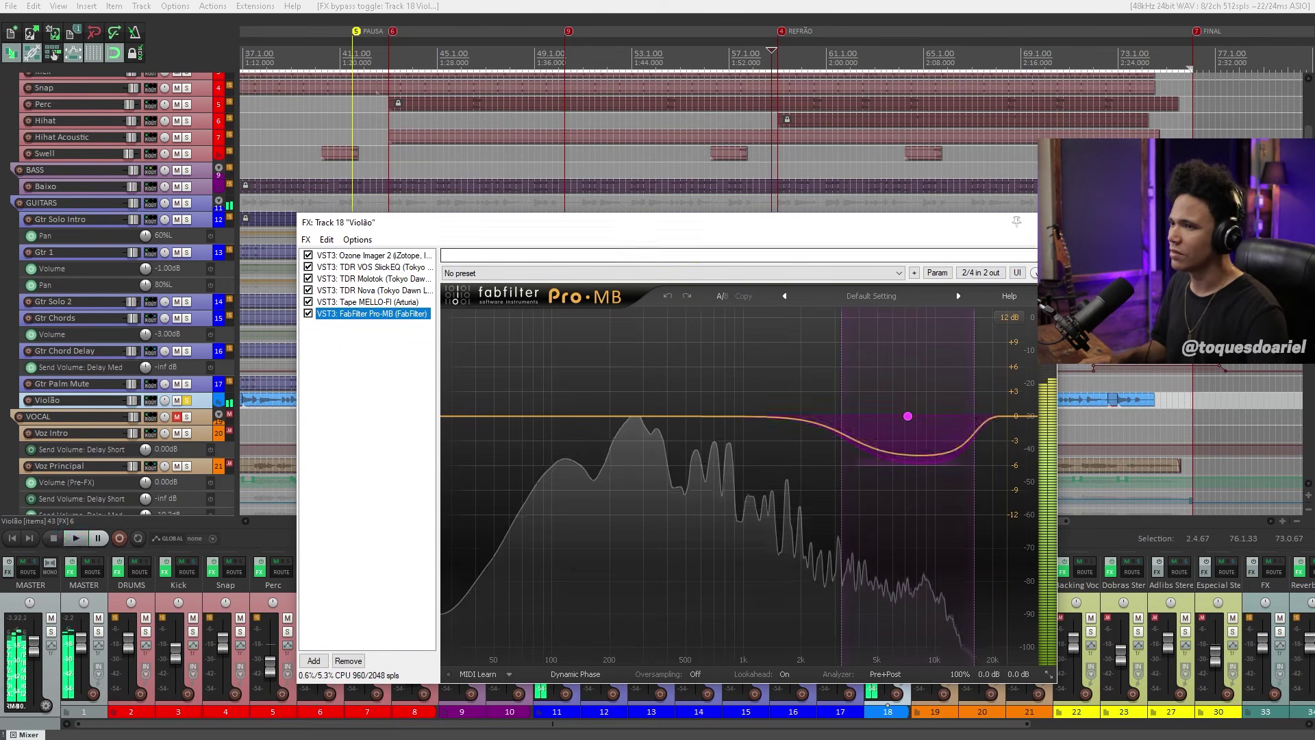
# Close the FX chain, take the Violão track out of solo, and play it together with the other instruments
pyautogui.press('Escape')
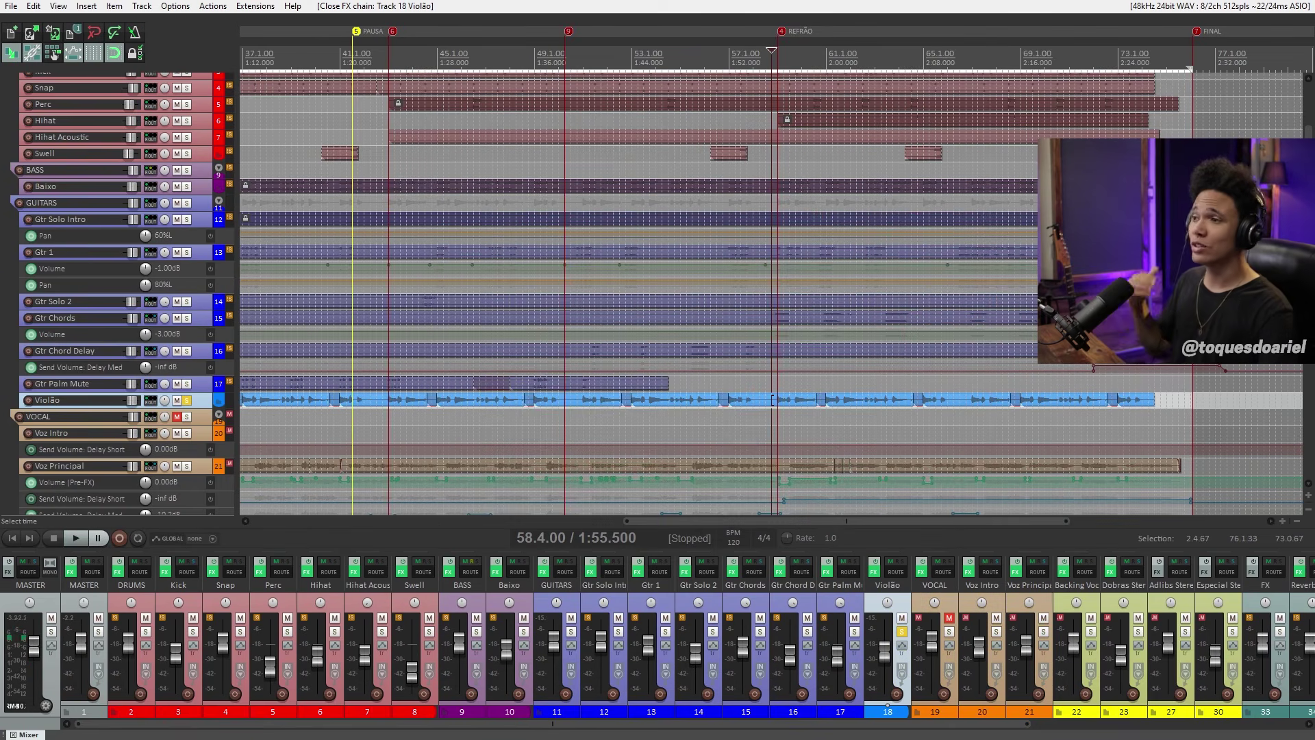
pyautogui.click(903, 632)
pyautogui.press('space')
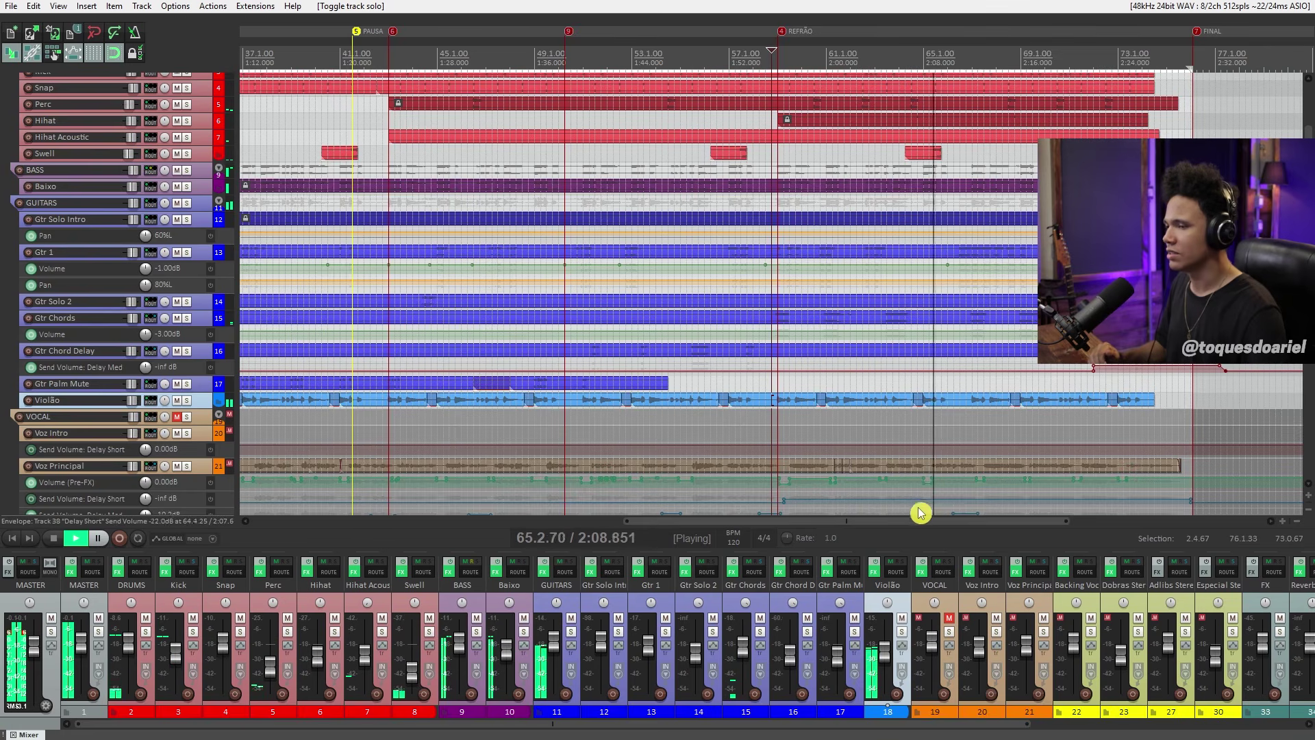
pyautogui.press('space')
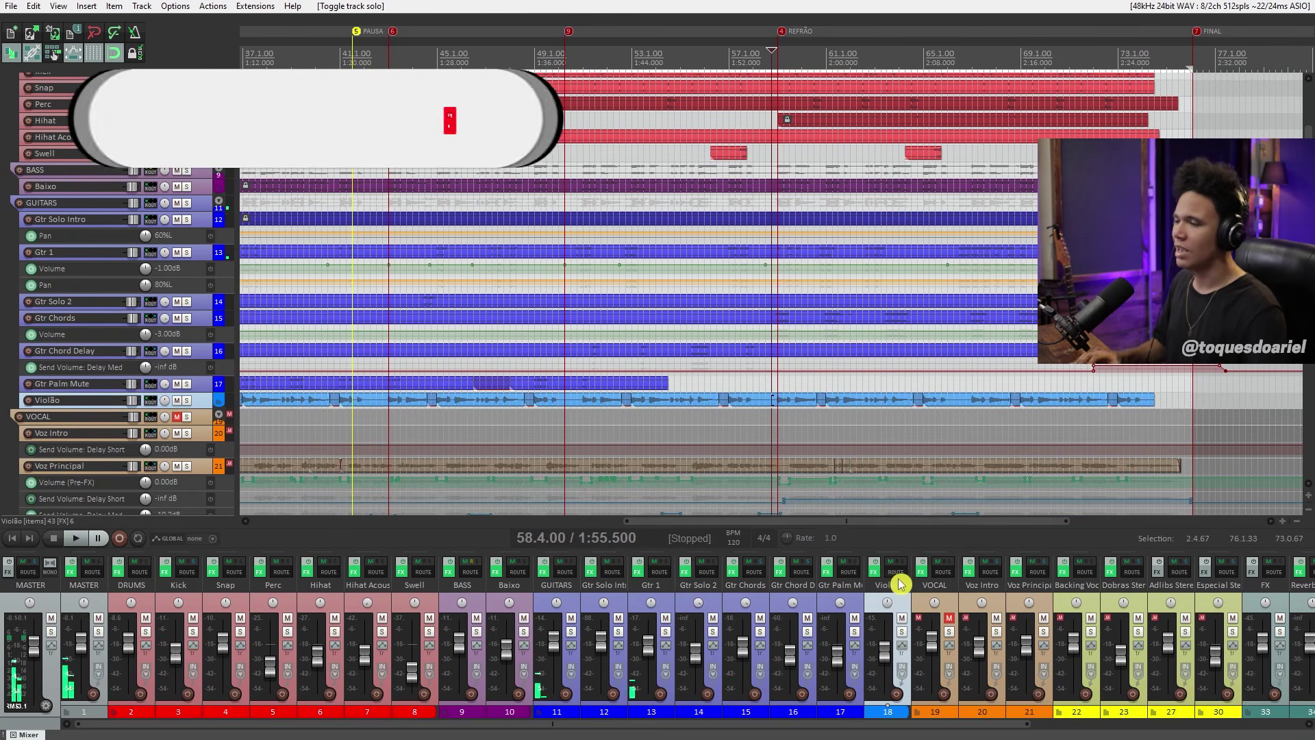
# Reopen the Violão FX chain and display the Tape MELLO-FI plugin
pyautogui.click(875, 570)
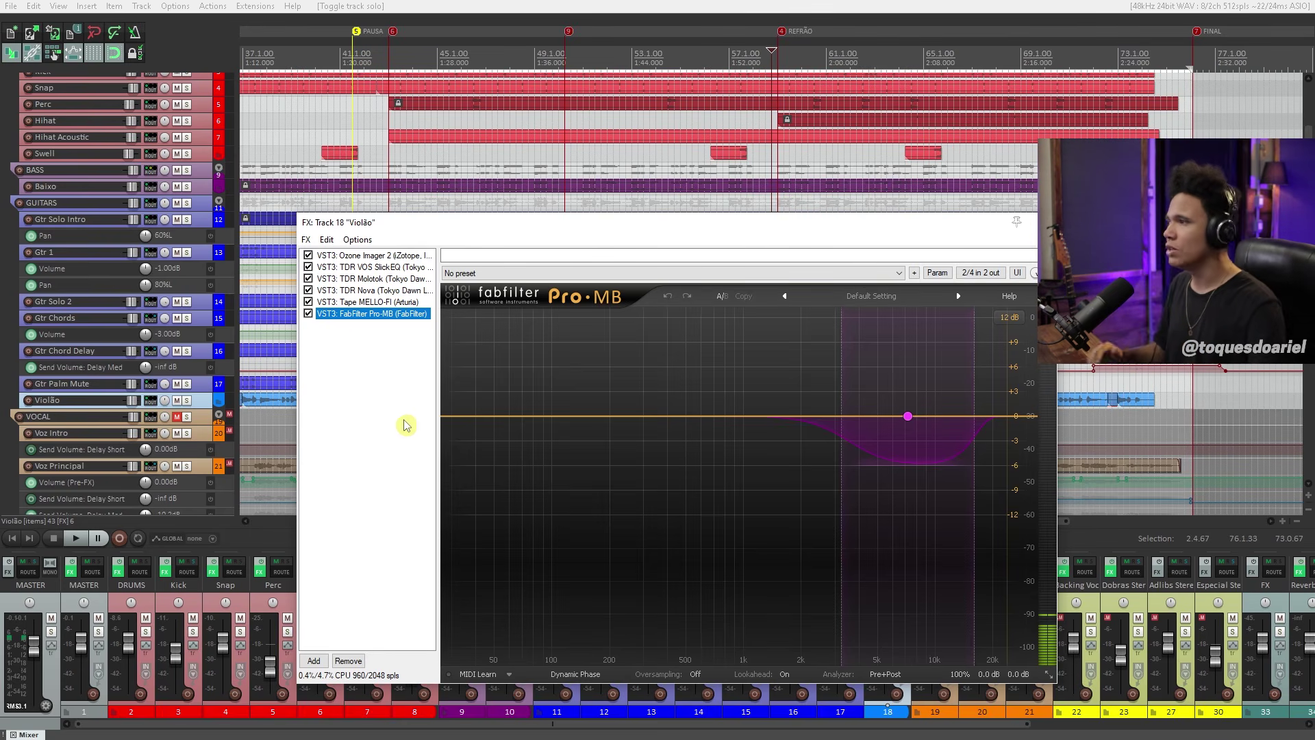
pyautogui.click(373, 302)
pyautogui.moveTo(535, 243); pyautogui.dragTo(571, 231)
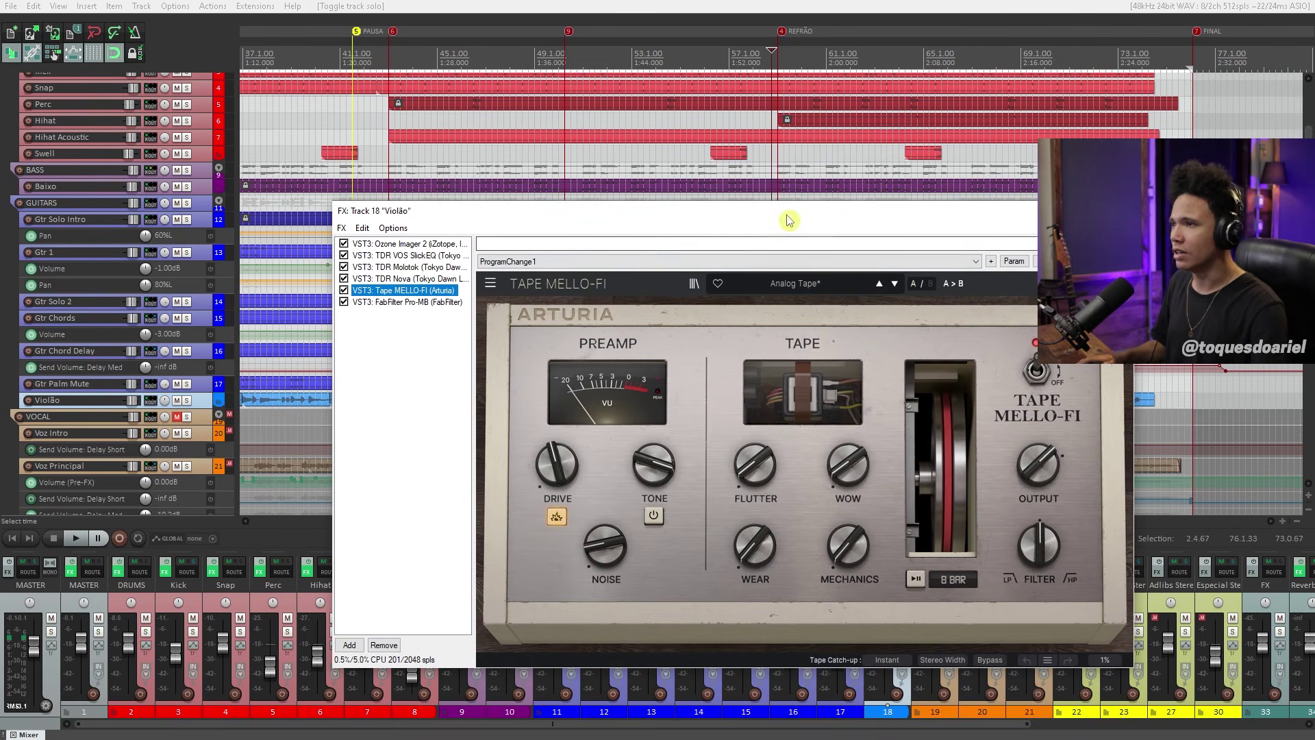
pyautogui.moveTo(787, 214); pyautogui.dragTo(700, 210)
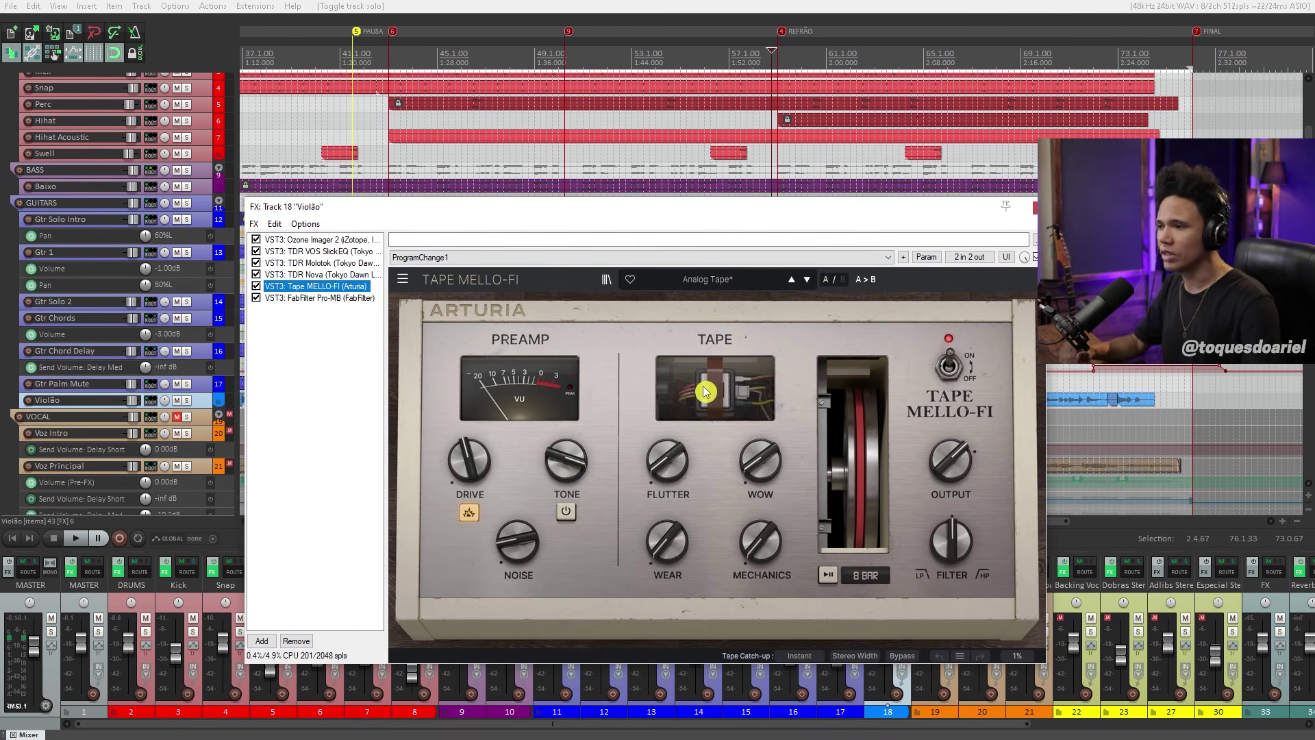